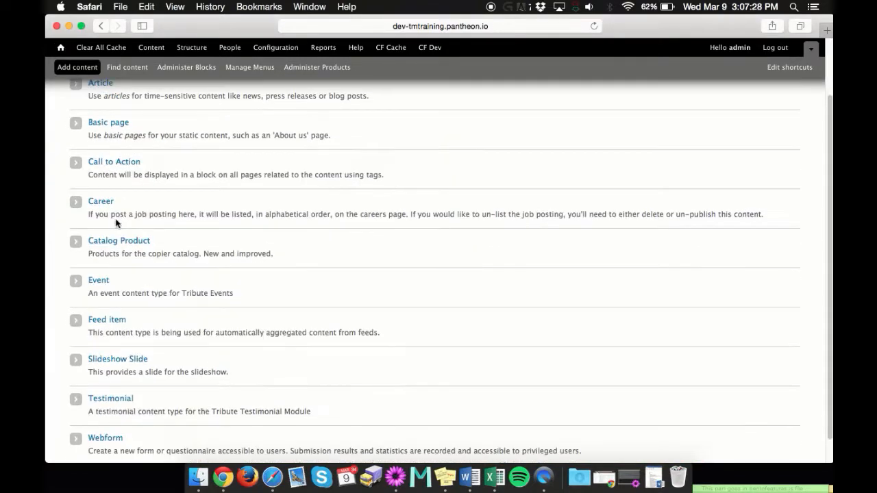
- Pick the Career content type from the Add content list to open the Create Career form
left_click(107, 220)
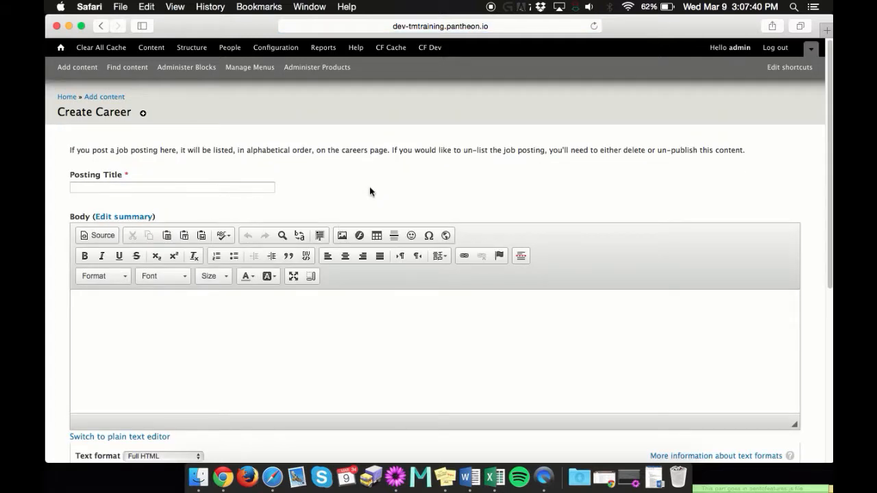
- Enter 'Job' as the posting title
left_click(222, 186)
type("Job")
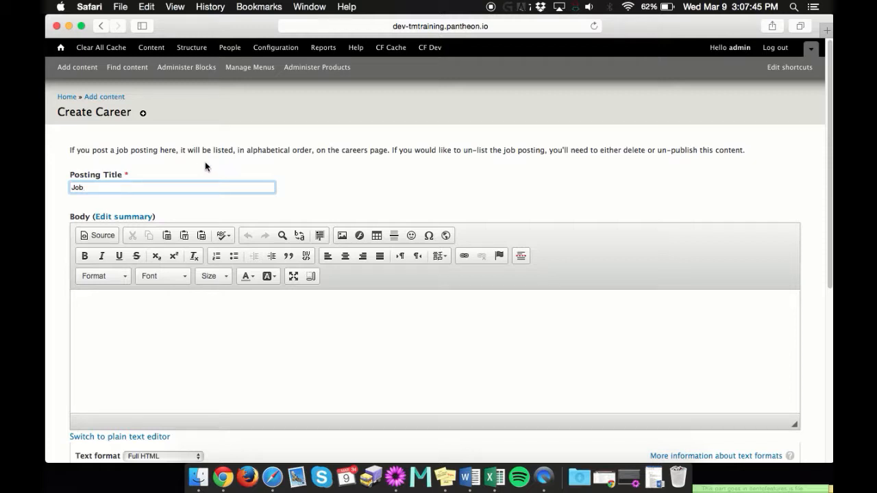
left_click(263, 317)
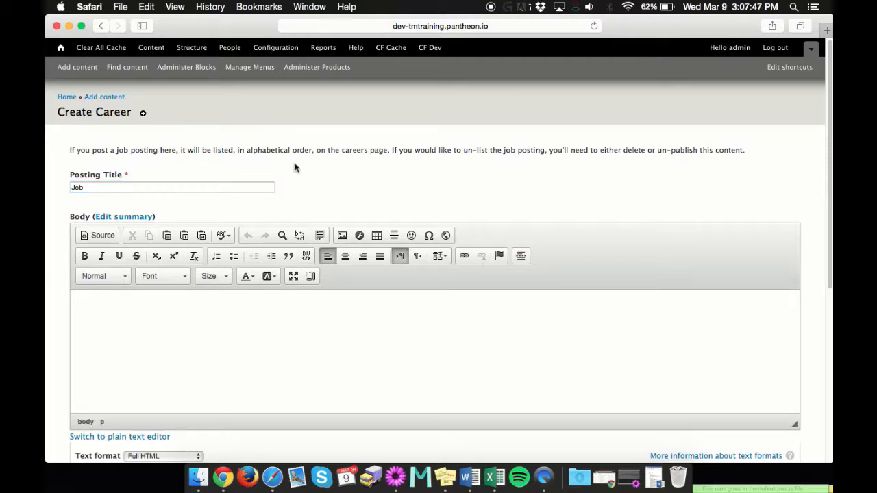
scroll(166, 314, "down", 2)
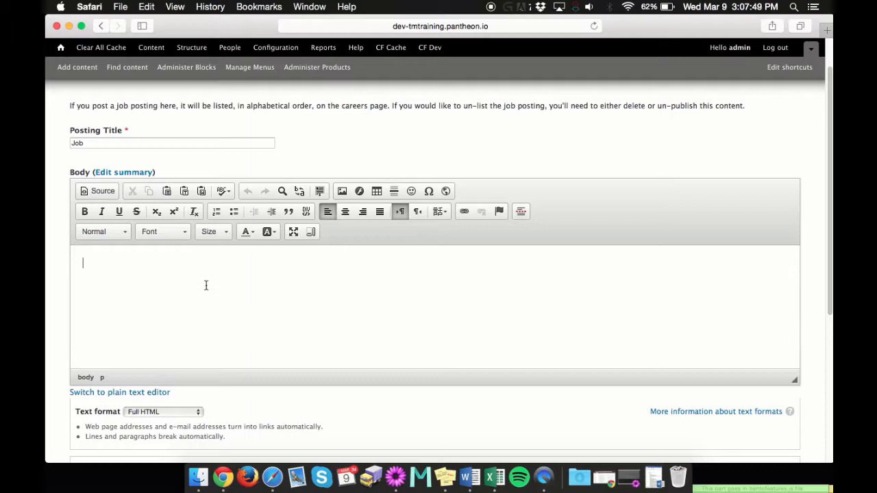
- Copy lorem-ipsum text from TextMate and paste it into the Body as plain text
left_click(629, 477)
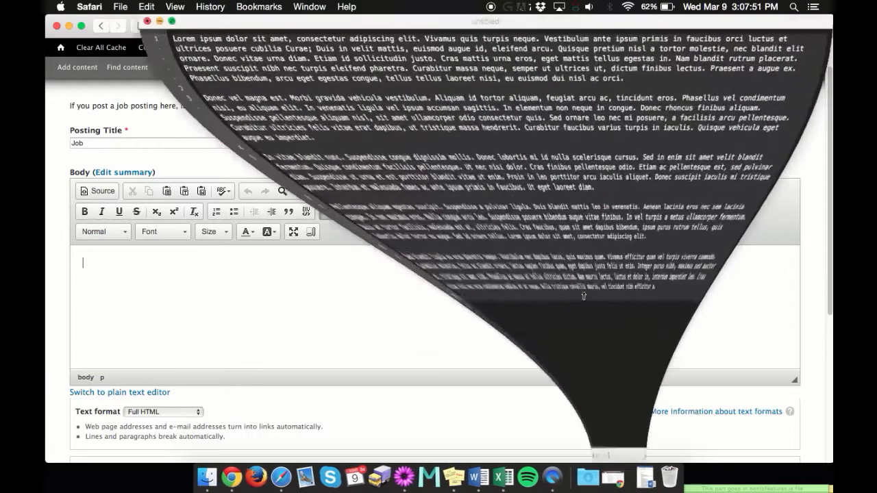
left_click(100, 303)
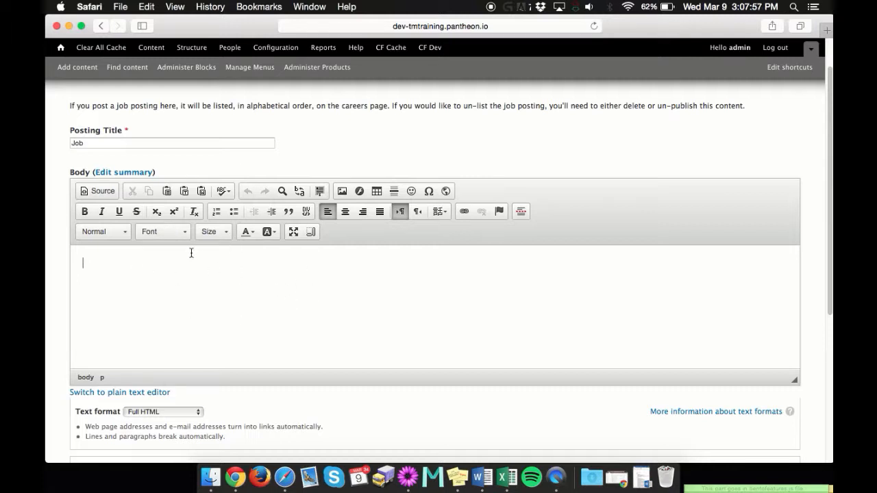
left_click(185, 192)
key("super+v")
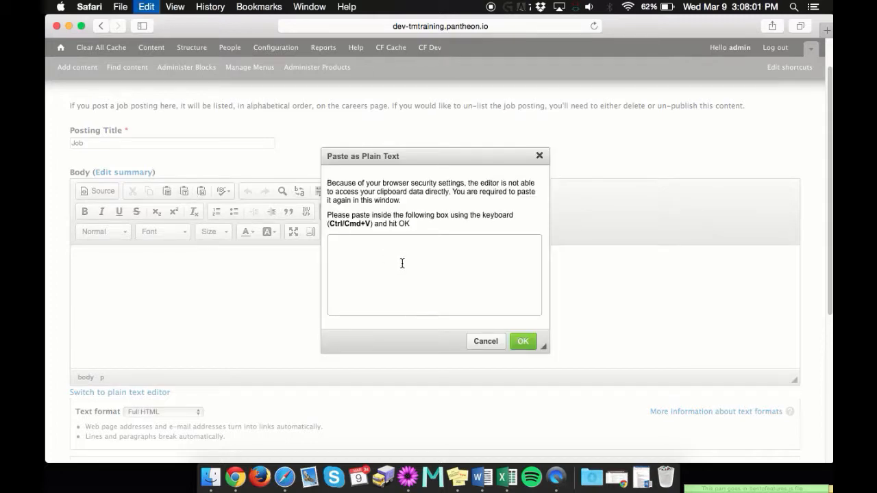
left_click(523, 341)
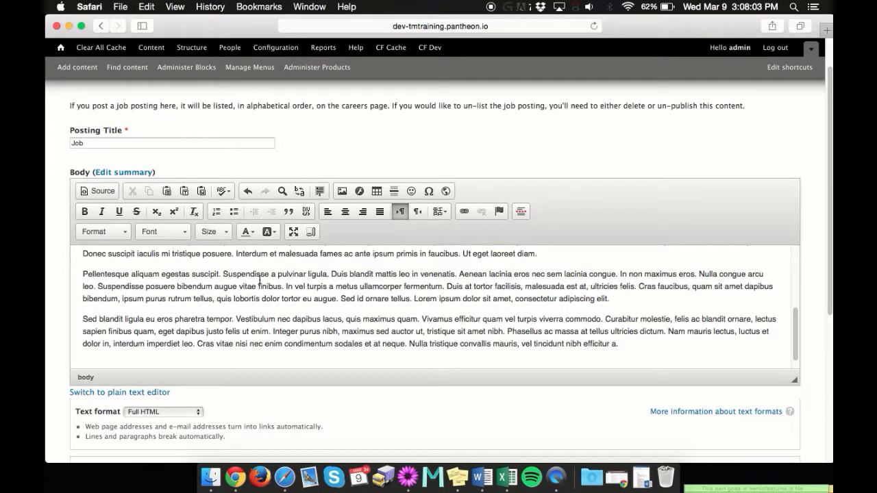
scroll(530, 282, "up", 10)
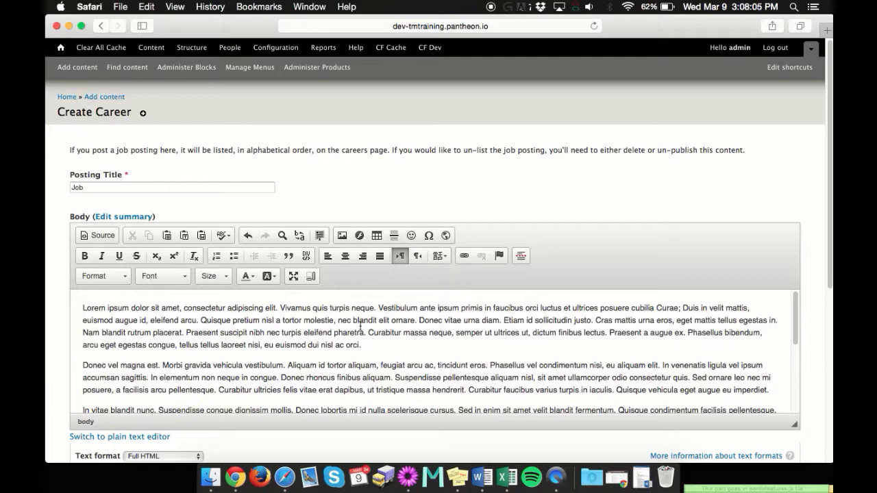
scroll(361, 327, "down", 10)
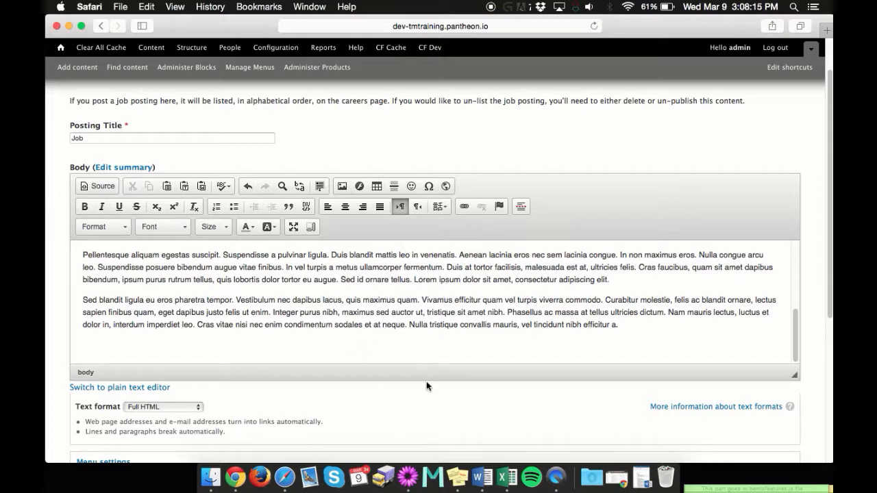
scroll(411, 377, "down", 1)
scroll(382, 333, "down", 3)
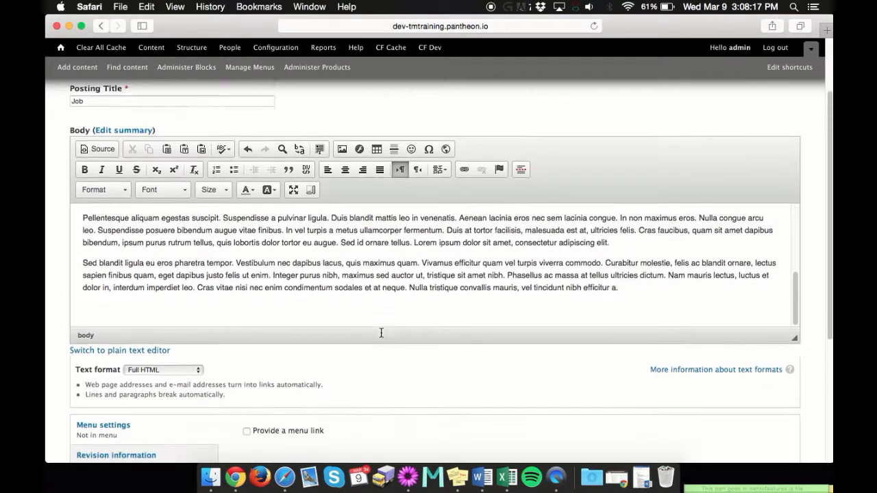
scroll(394, 344, "down", 2)
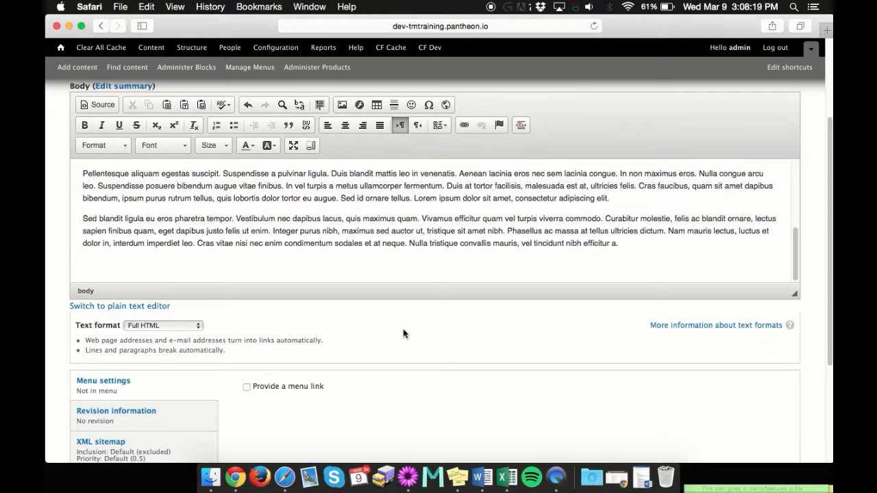
scroll(402, 332, "down", 6)
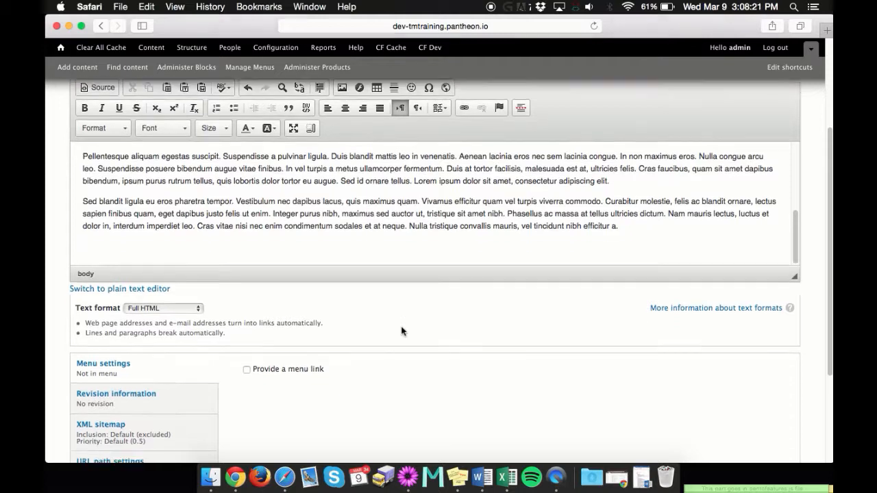
scroll(401, 330, "down", 4)
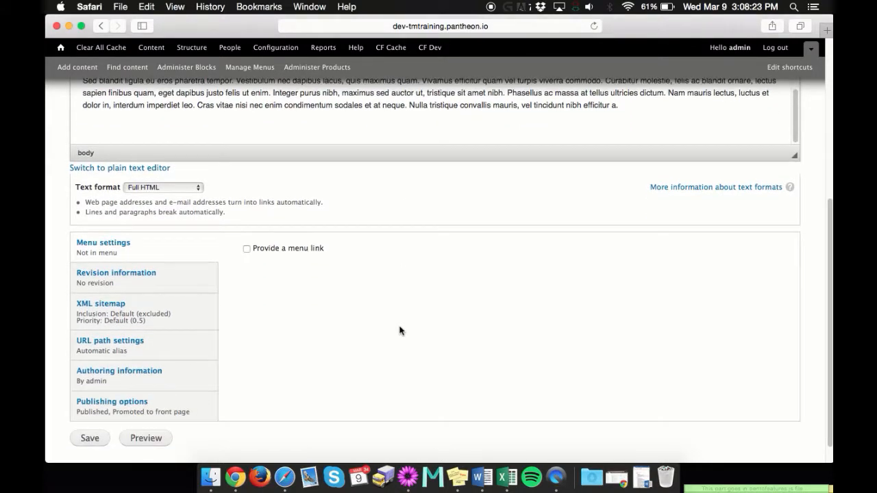
scroll(409, 291, "down", 1)
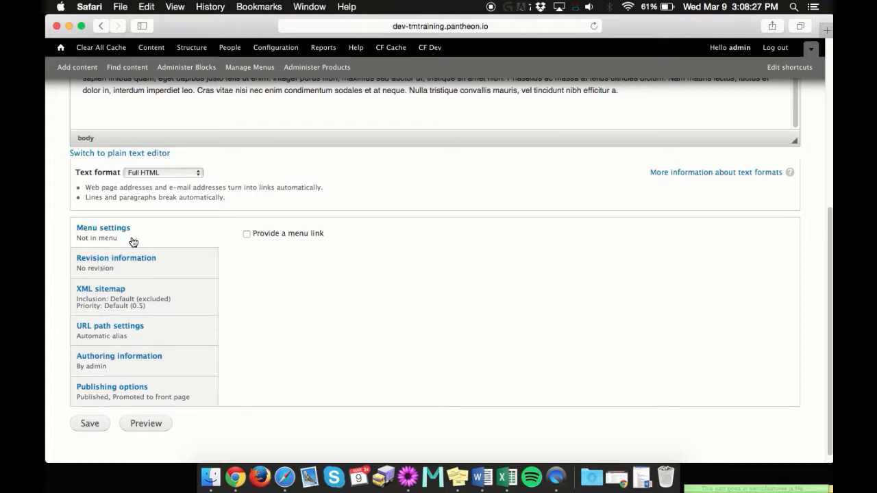
- Try enabling a menu link for the posting, then remove it again
left_click(246, 235)
scroll(363, 244, "down", 2)
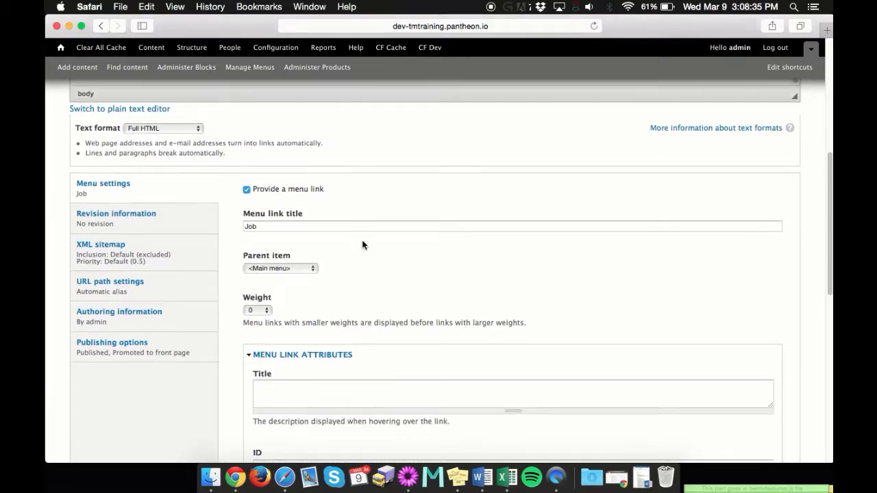
scroll(362, 245, "down", 2)
scroll(359, 245, "up", 2)
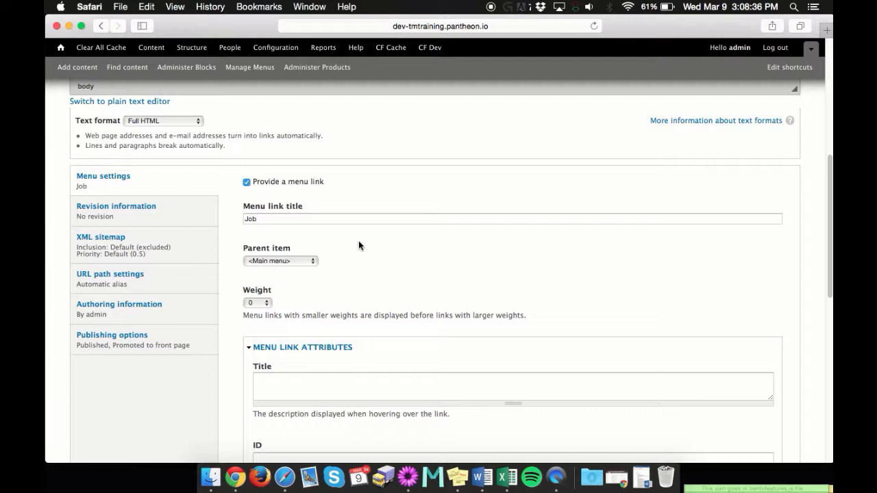
left_click(247, 182)
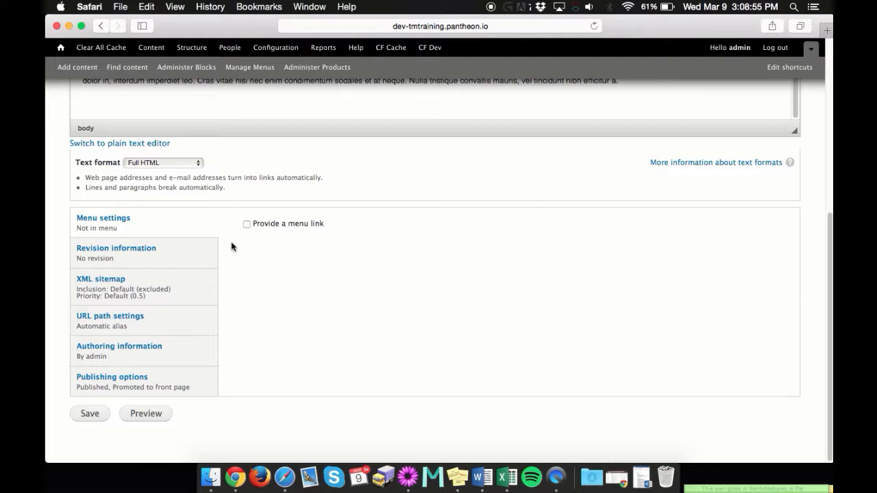
- Re-enable the menu link, keeping title Job and parent item Main menu
left_click(247, 224)
scroll(331, 272, "down", 1)
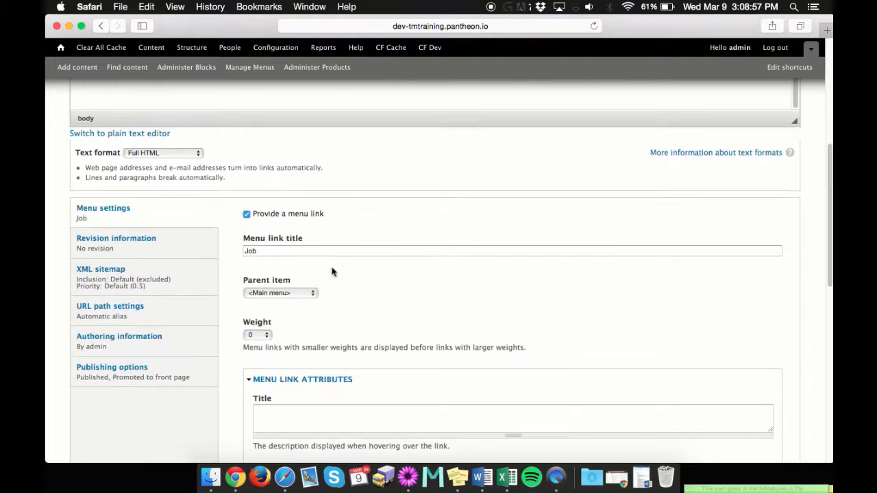
left_click(277, 251)
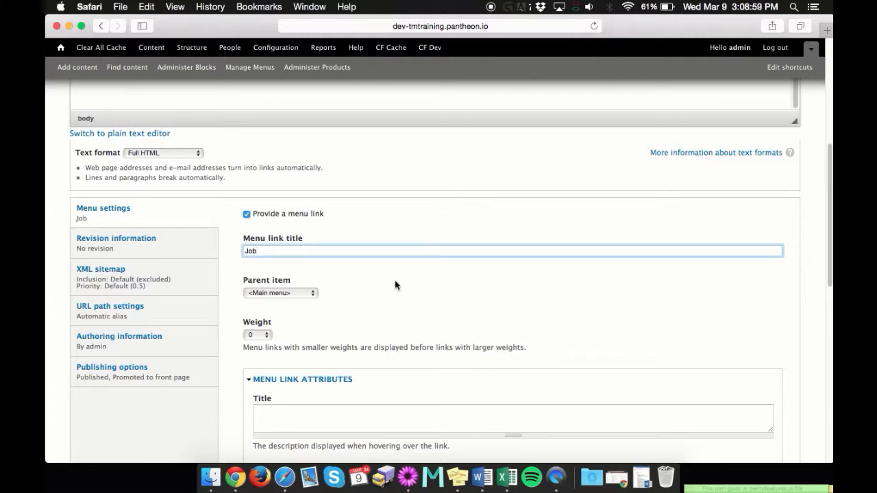
scroll(396, 285, "down", 1)
left_click(283, 275)
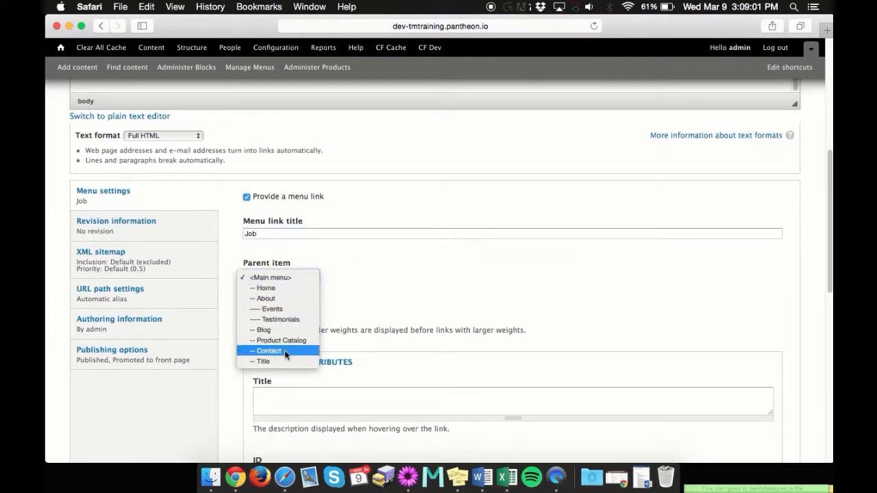
left_click(296, 278)
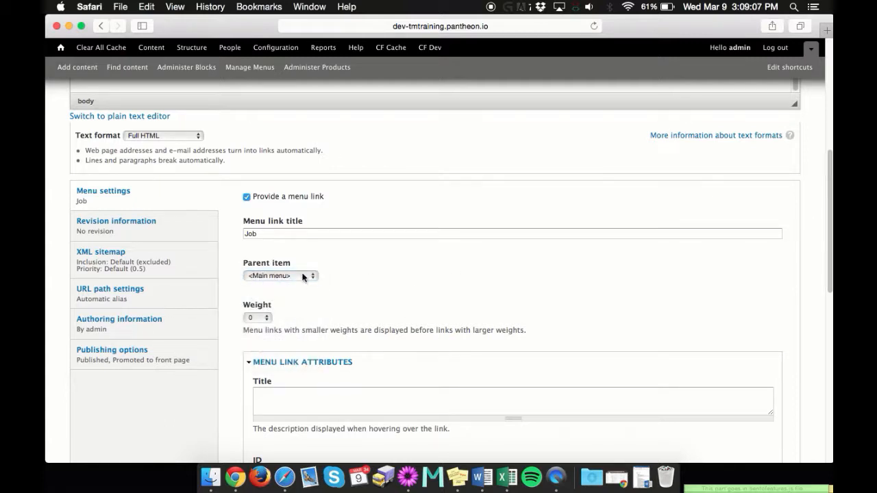
scroll(388, 274, "down", 5)
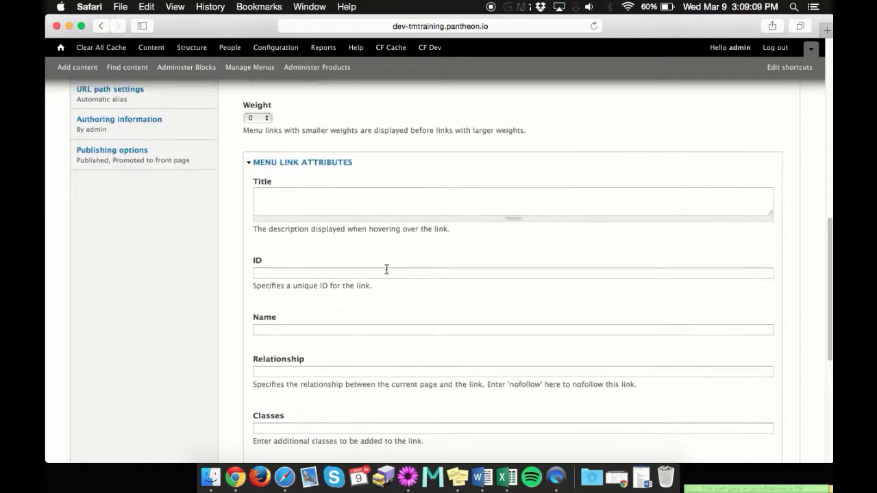
scroll(385, 267, "up", 2)
scroll(386, 268, "down", 3)
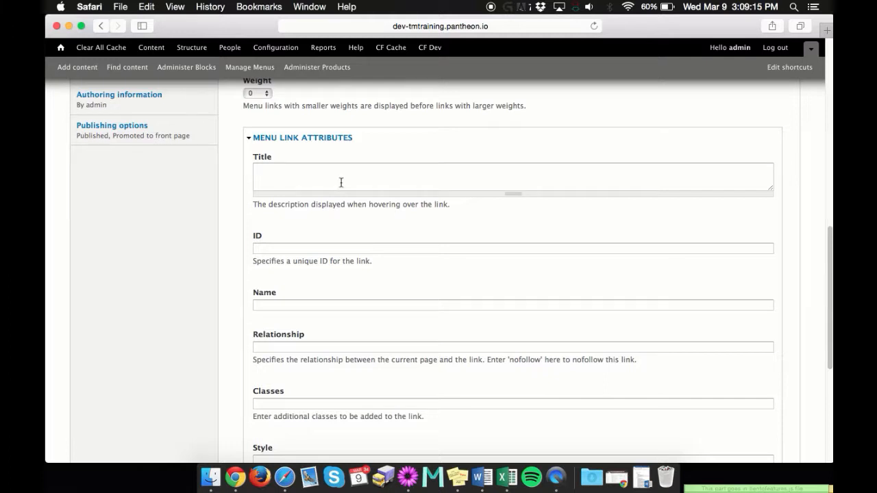
scroll(340, 182, "down", 2)
- Look over the menu link's Relationship and Classes attributes
left_click(308, 300)
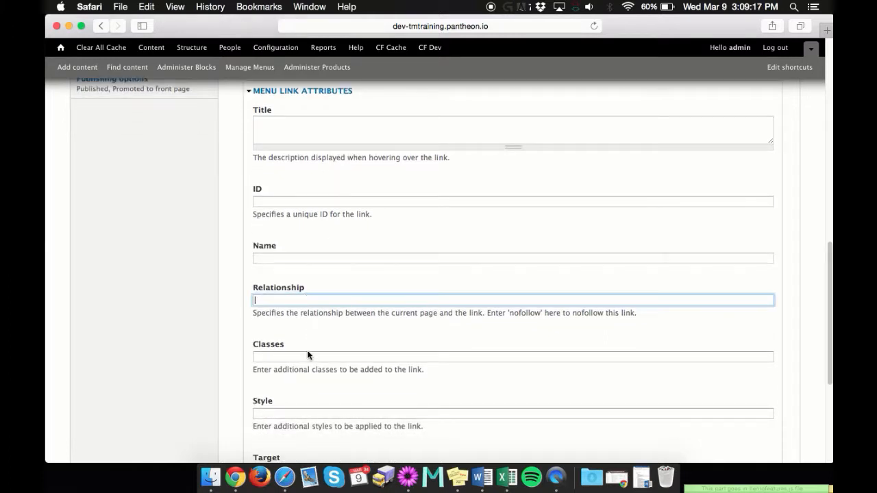
left_click(307, 355)
scroll(327, 372, "down", 4)
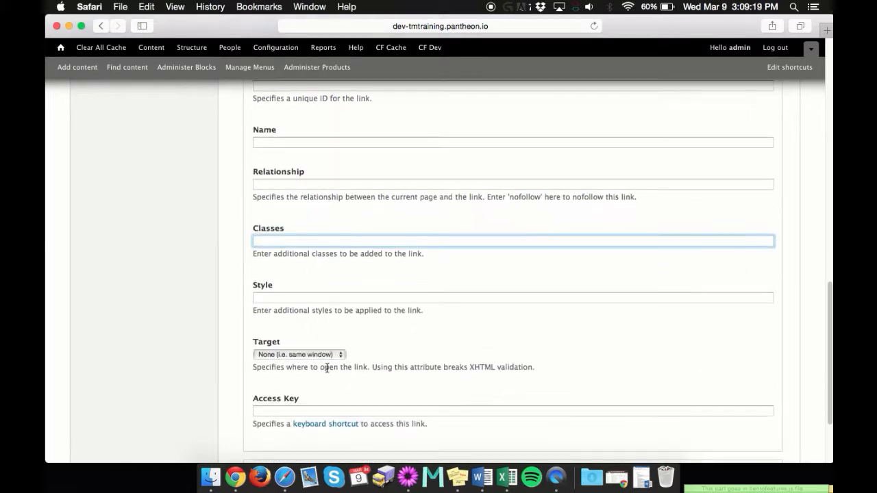
scroll(322, 363, "up", 7)
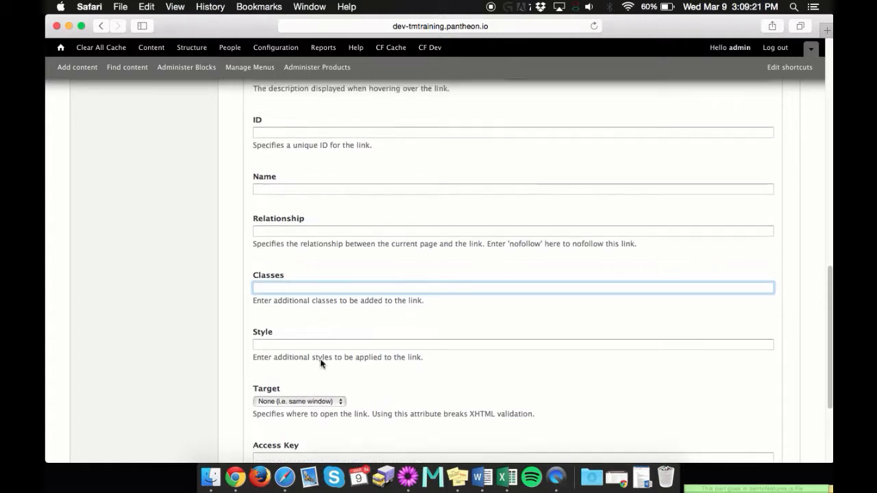
scroll(289, 245, "up", 2)
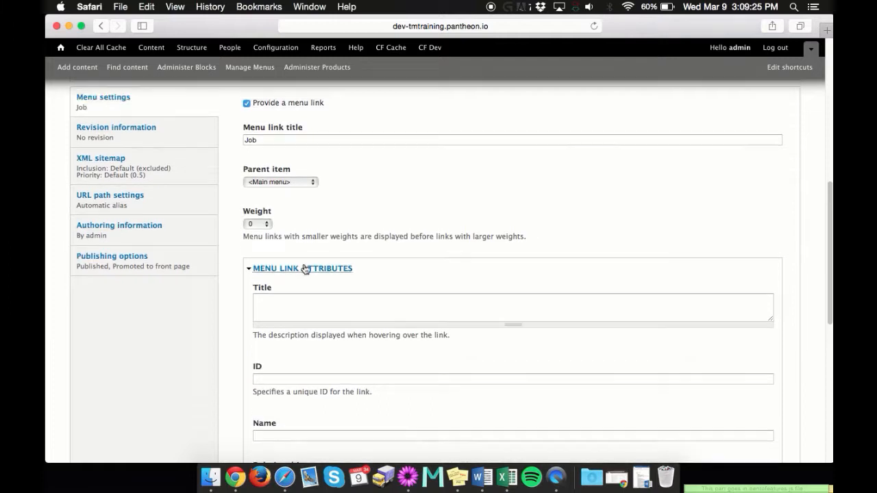
scroll(294, 271, "up", 1)
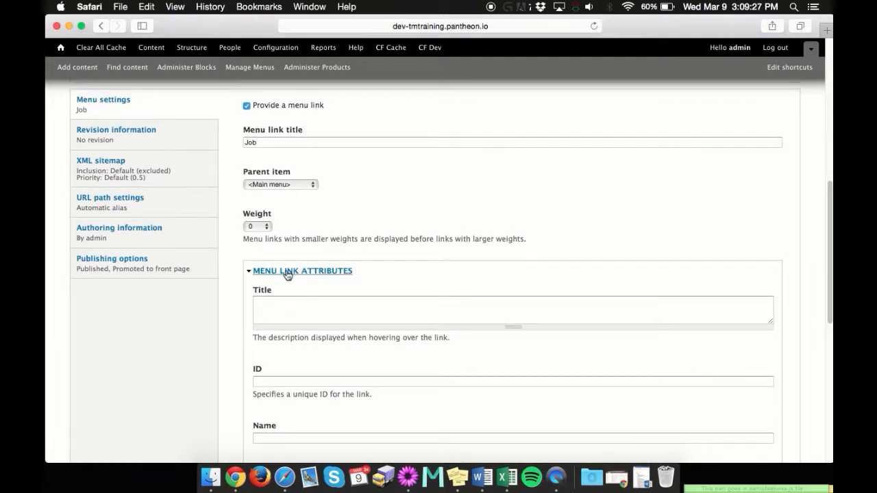
- Collapse the link attributes, uncheck 'Provide a menu link', and show Revision information
left_click(288, 271)
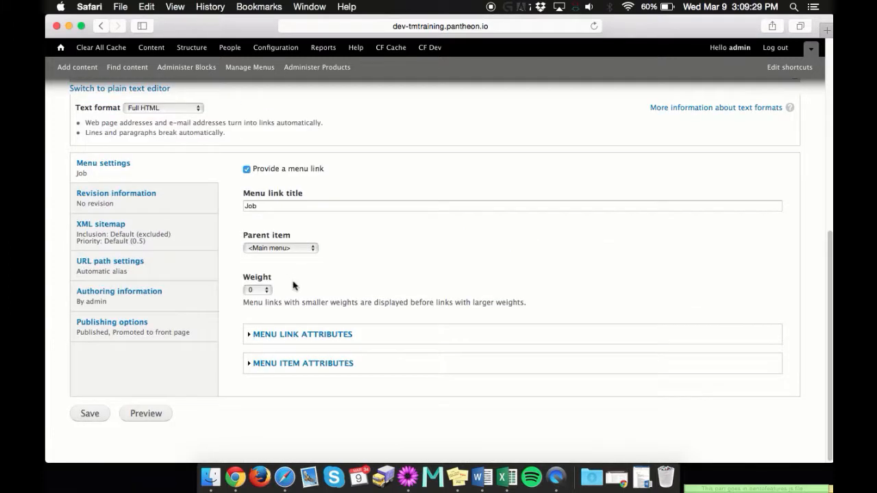
left_click(246, 169)
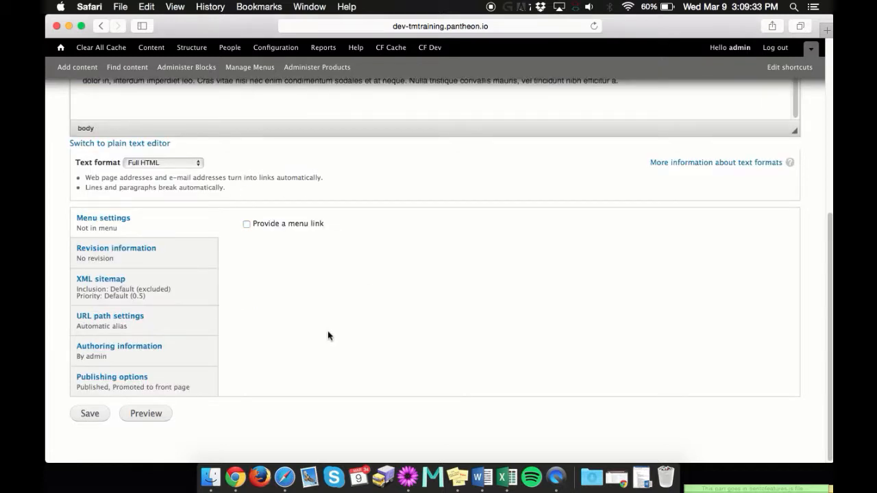
left_click(170, 260)
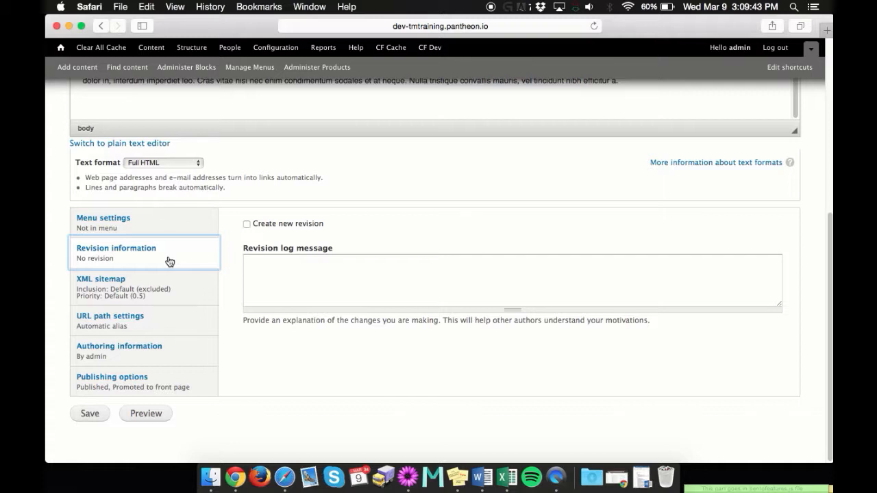
- Toggle 'Create new revision' on and back off, leaving no new revision
left_click(247, 224)
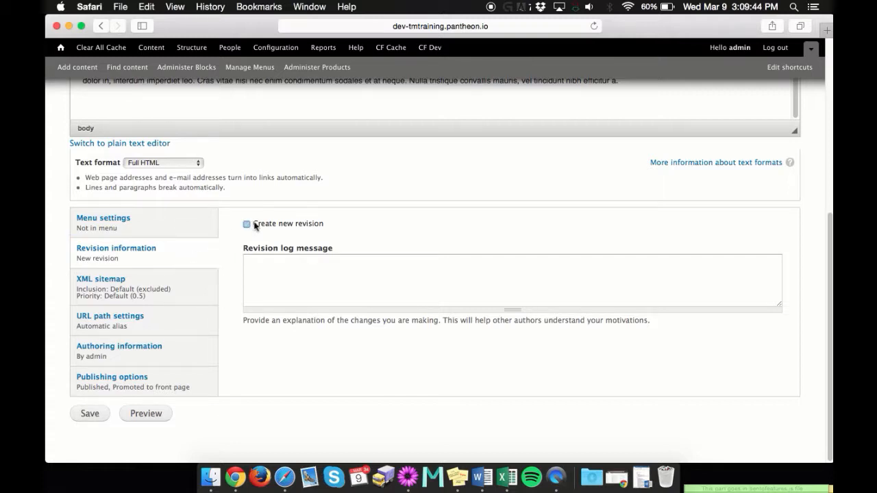
left_click(290, 275)
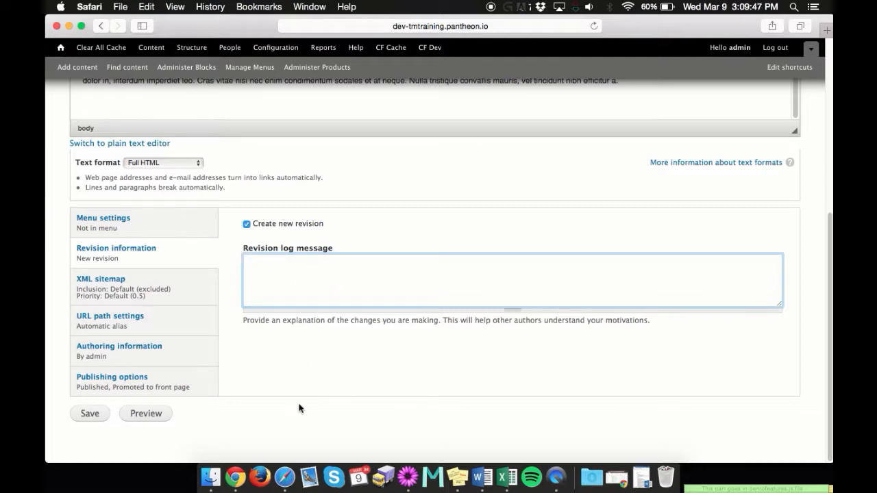
left_click(248, 224)
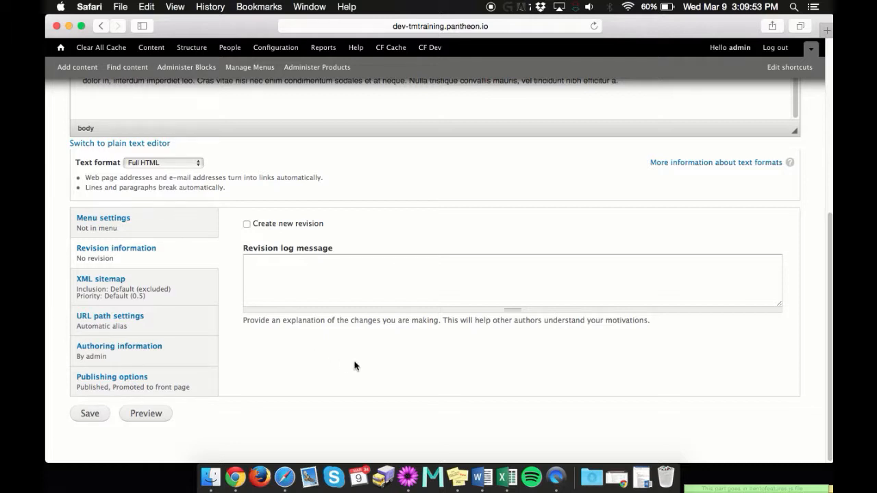
- Look over the XML sitemap settings, then the URL path settings with automatic alias
left_click(111, 280)
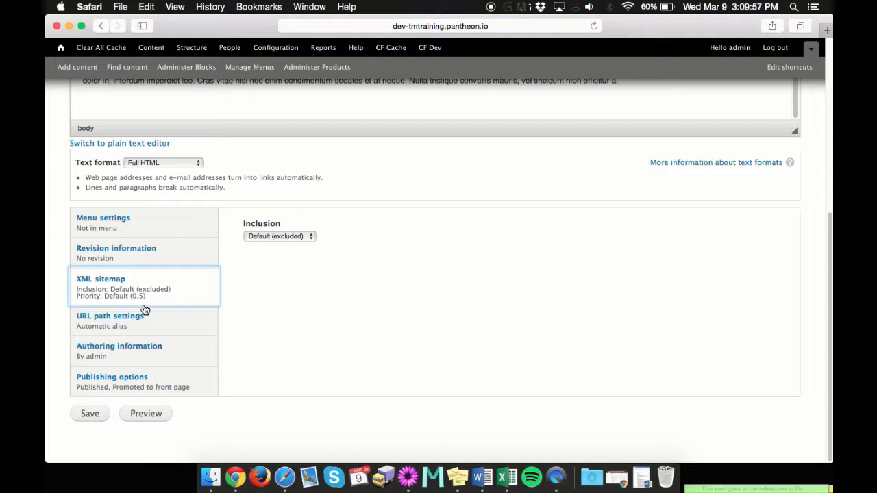
left_click(152, 325)
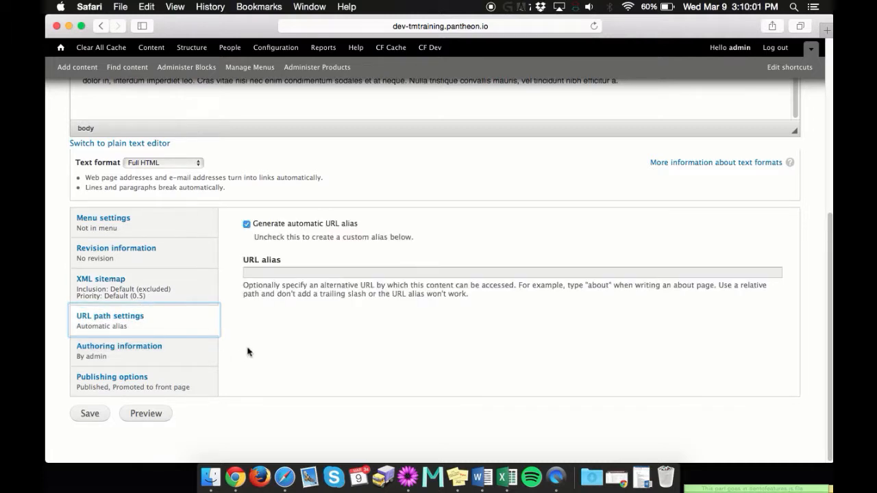
left_click(283, 352)
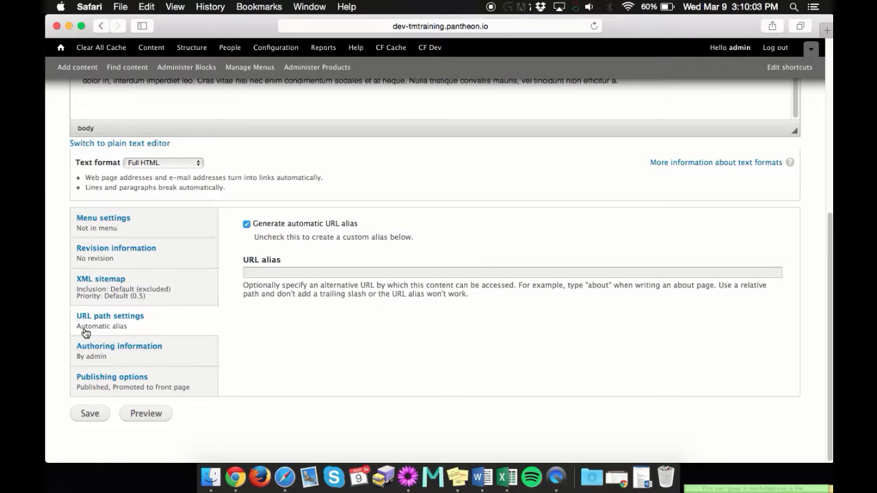
scroll(298, 344, "up", 8)
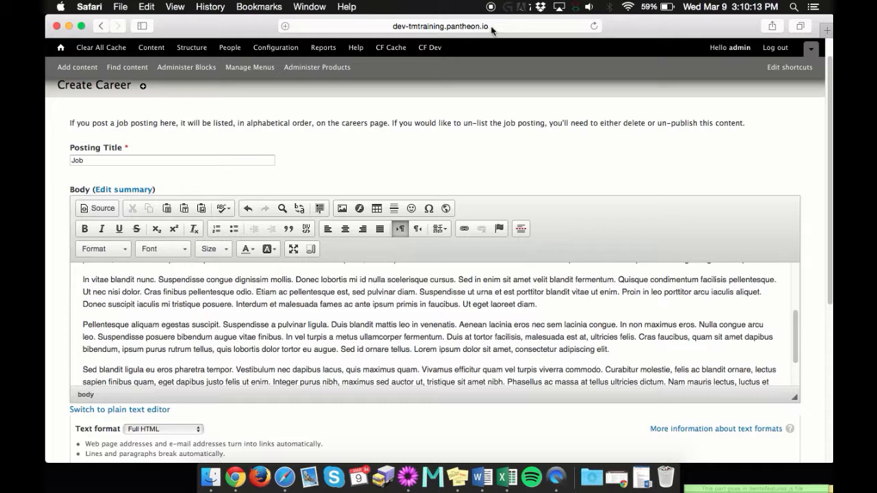
scroll(385, 162, "down", 8)
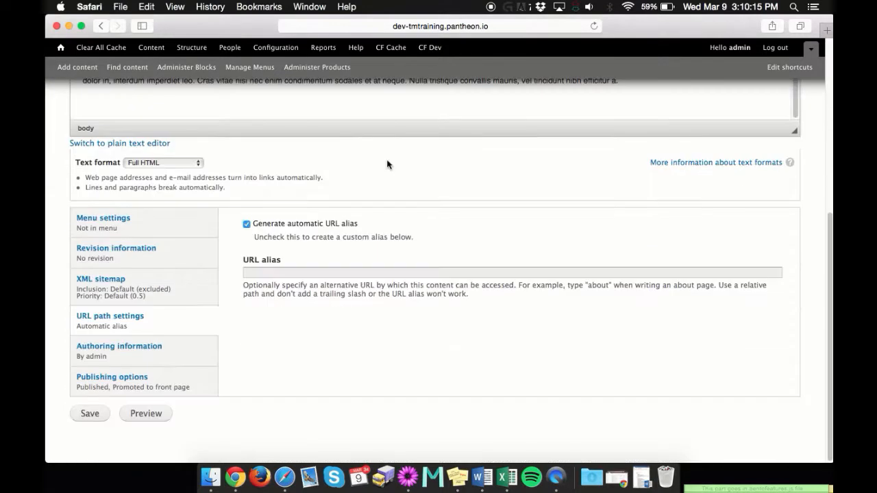
- Try a custom URL alias, restore 'Generate automatic URL alias', and show Authoring information
left_click(247, 224)
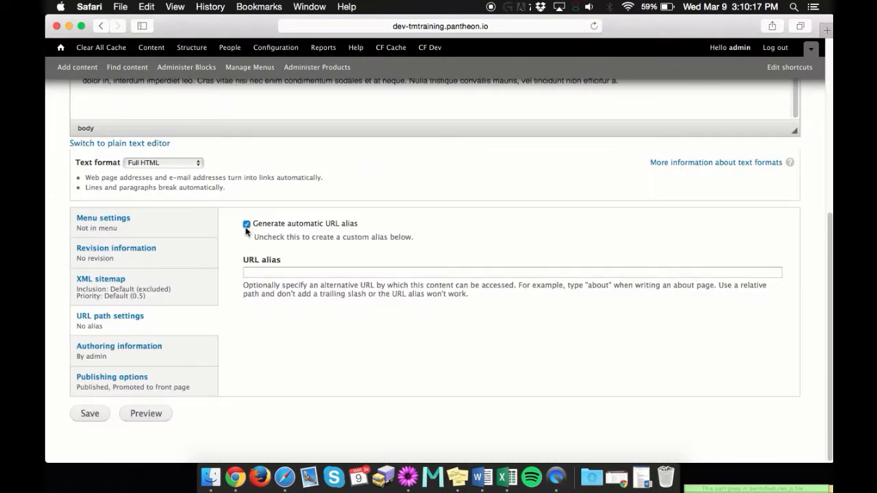
left_click(282, 269)
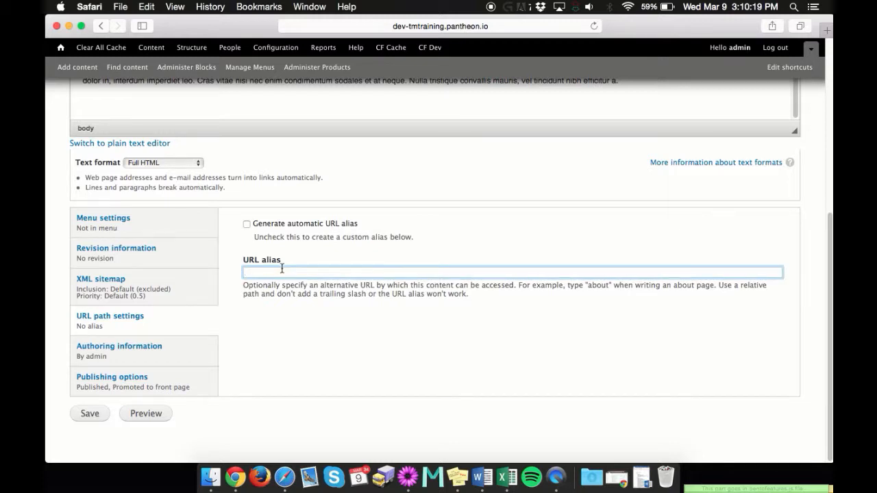
type("careers")
left_click(337, 300)
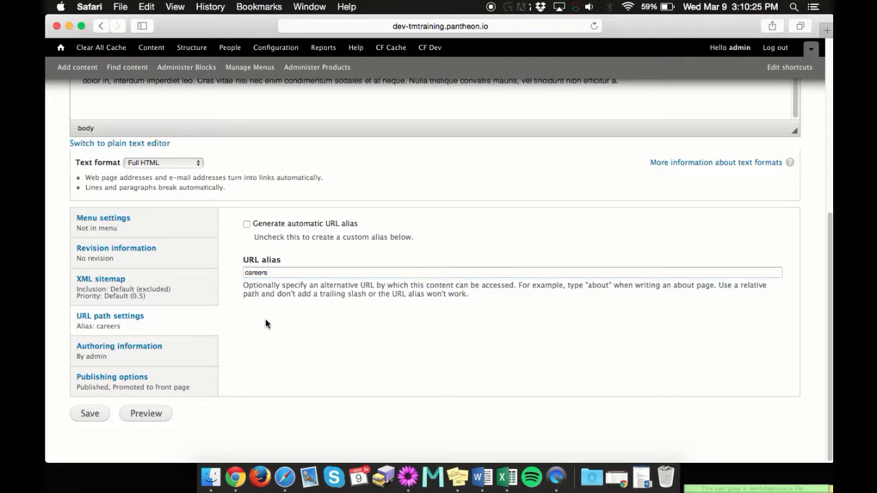
left_click(247, 224)
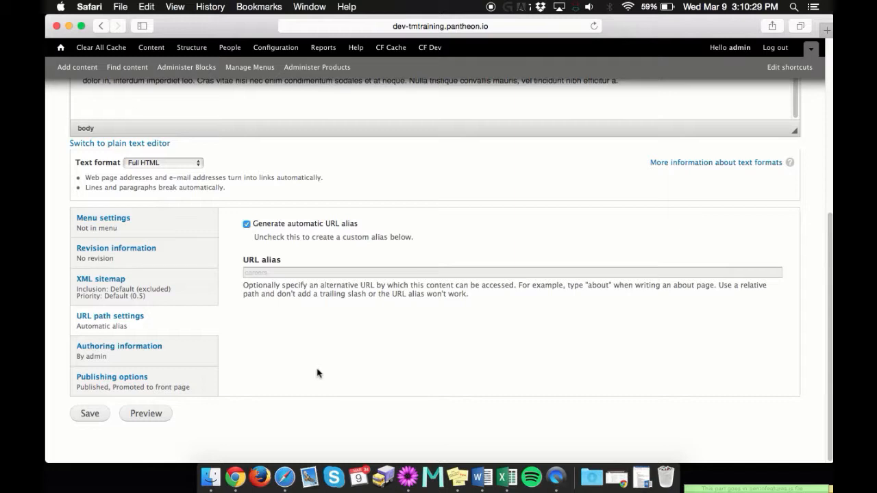
left_click(158, 361)
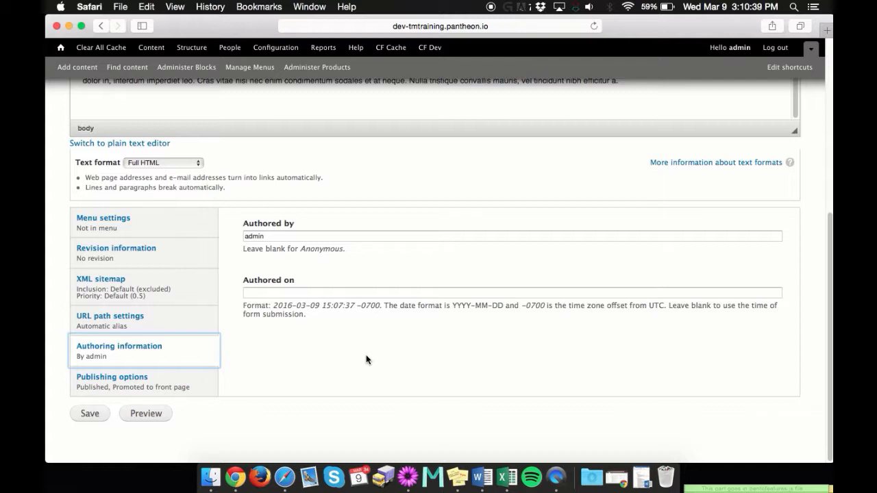
left_click(326, 357)
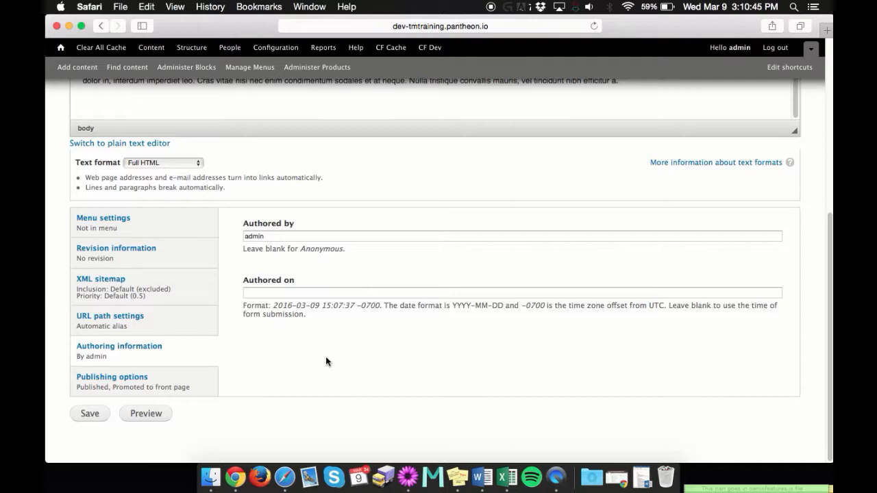
left_click(282, 236)
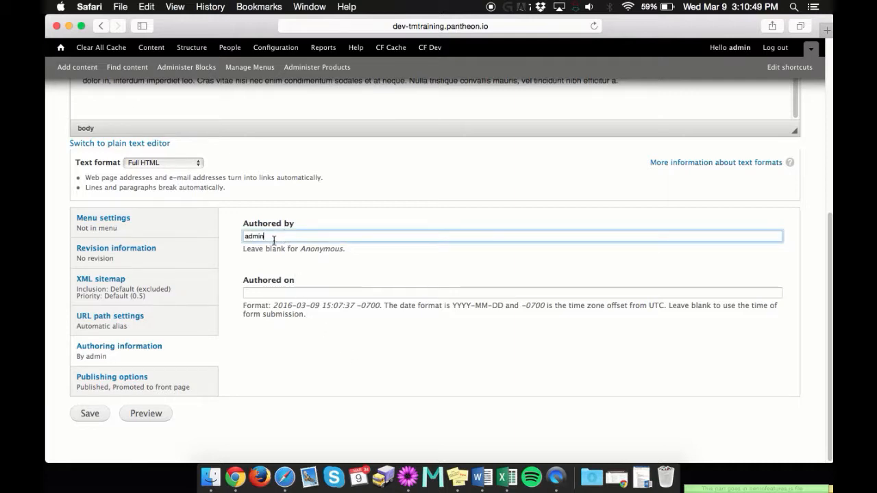
key("BackSpace")
key("BackSpace")
key("BackSpace")
key("BackSpace")
key("BackSpace")
type("te")
key("BackSpace")
key("BackSpace")
type("ch")
type("admin")
left_click(352, 355)
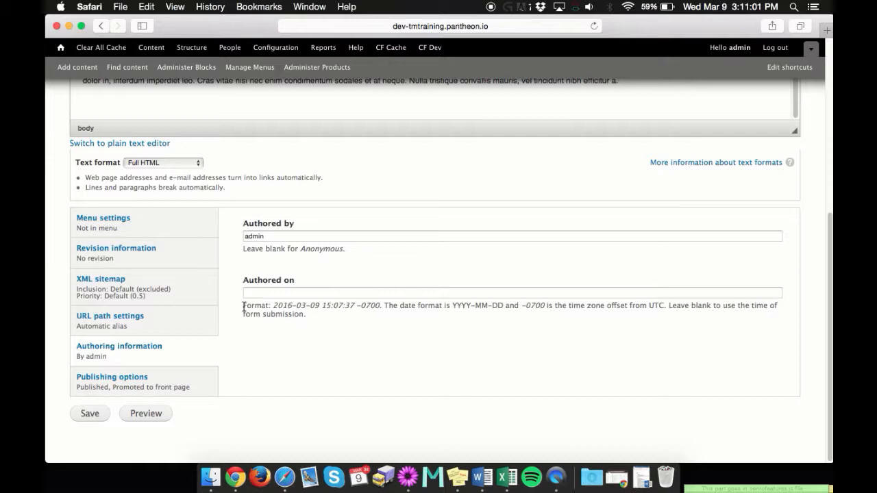
left_click_drag(243, 308, 317, 312)
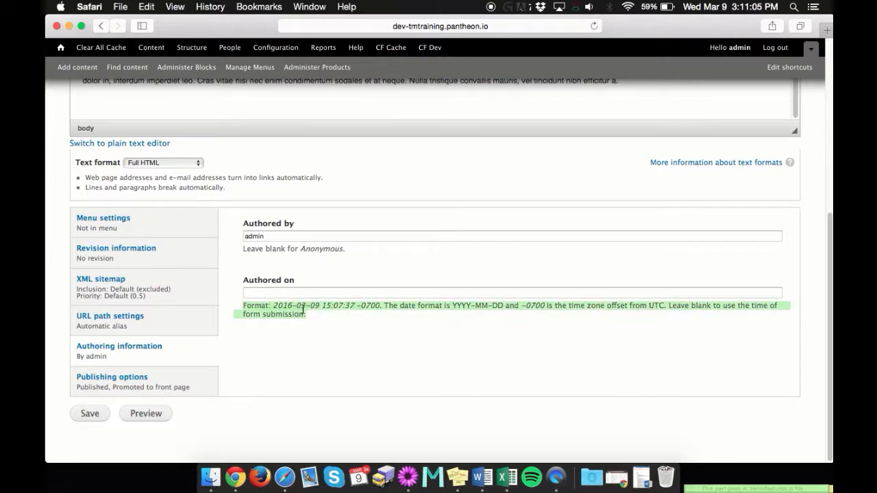
left_click(389, 366)
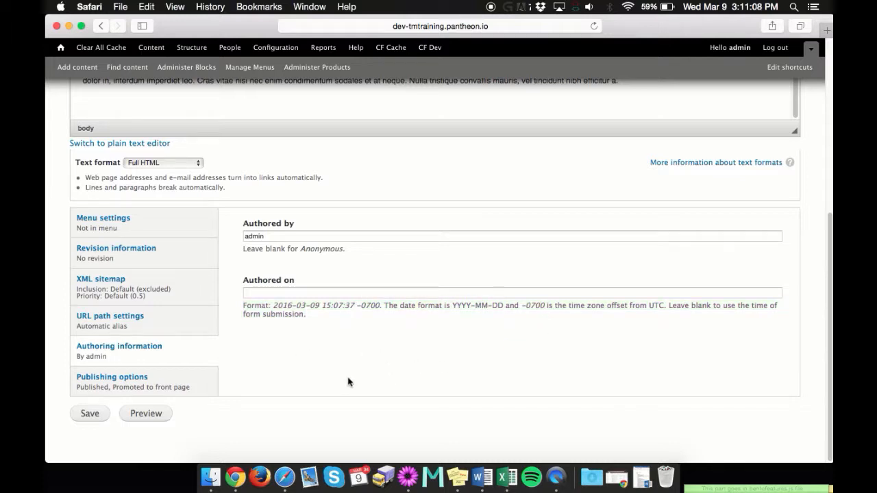
- Switch between Publishing options and Menu settings, ending on the publishing options
left_click(143, 385)
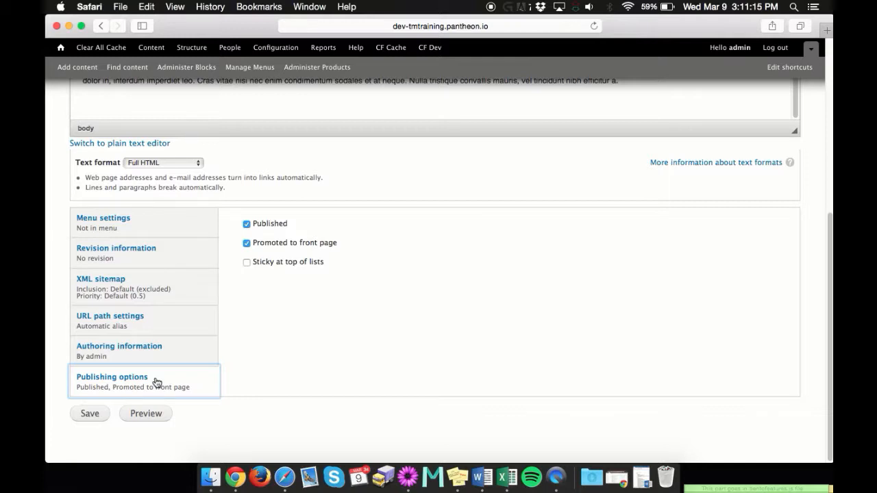
left_click(152, 229)
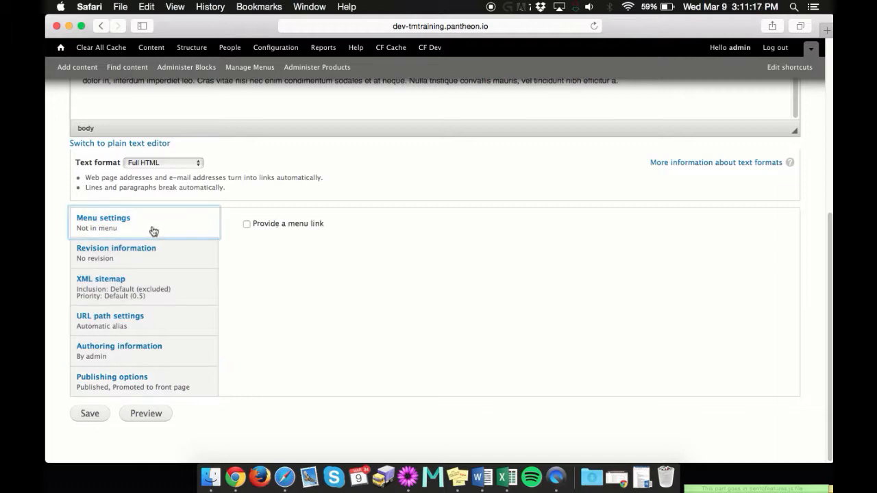
scroll(343, 267, "up", 3)
scroll(364, 205, "down", 5)
left_click(126, 391)
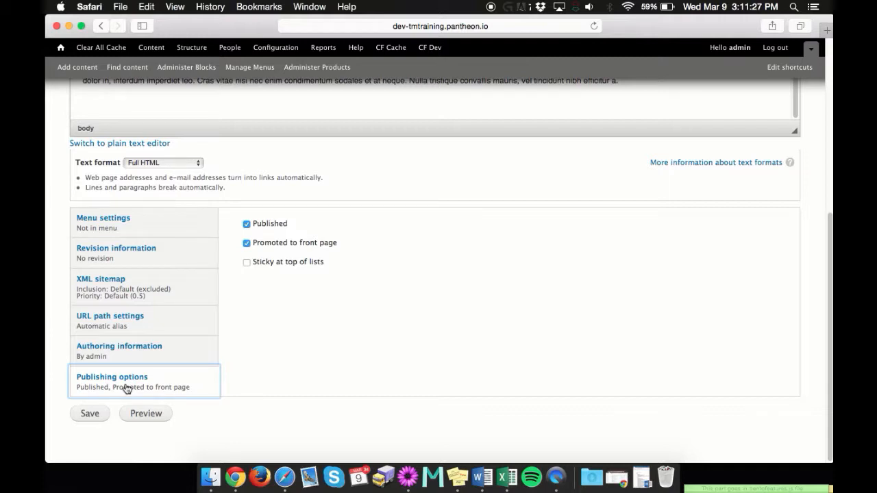
left_click(304, 342)
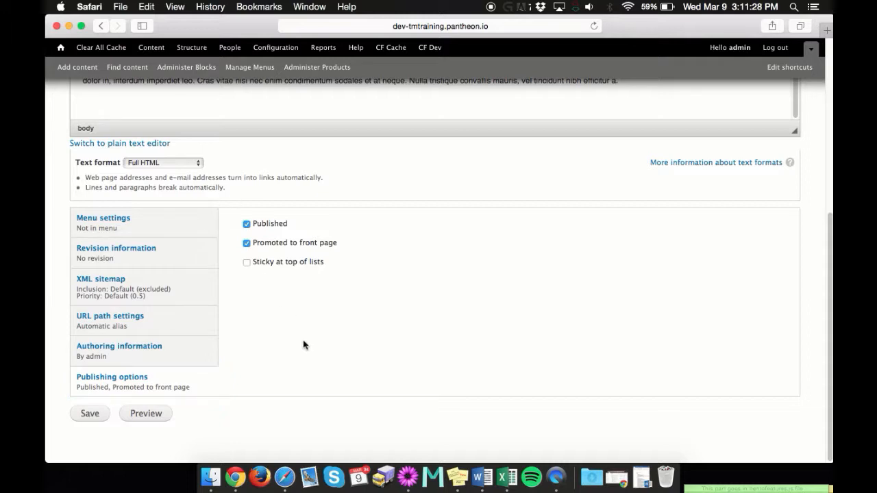
- Toggle Published off and back on, then toggle Promoted to front page
left_click(247, 225)
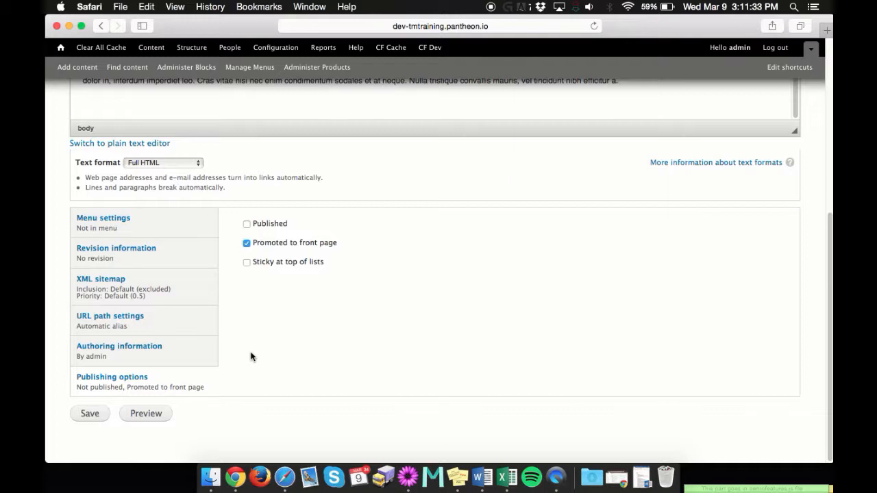
left_click(248, 226)
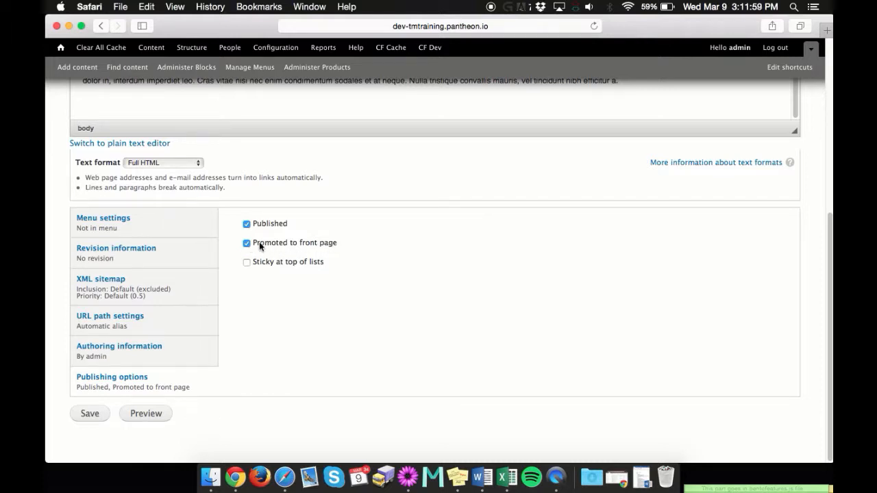
left_click(247, 243)
- Leave the posting Published only, clearing Promoted to front page and Sticky at top of lists
left_click(247, 244)
left_click(247, 263)
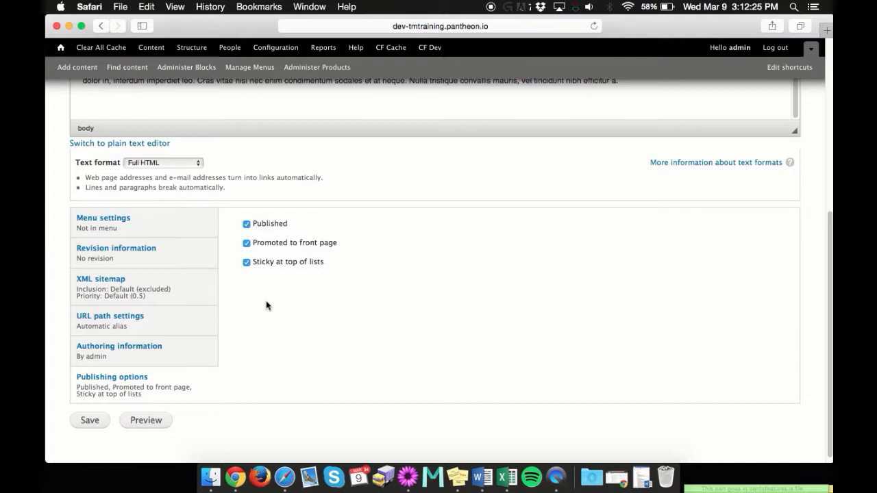
left_click(247, 263)
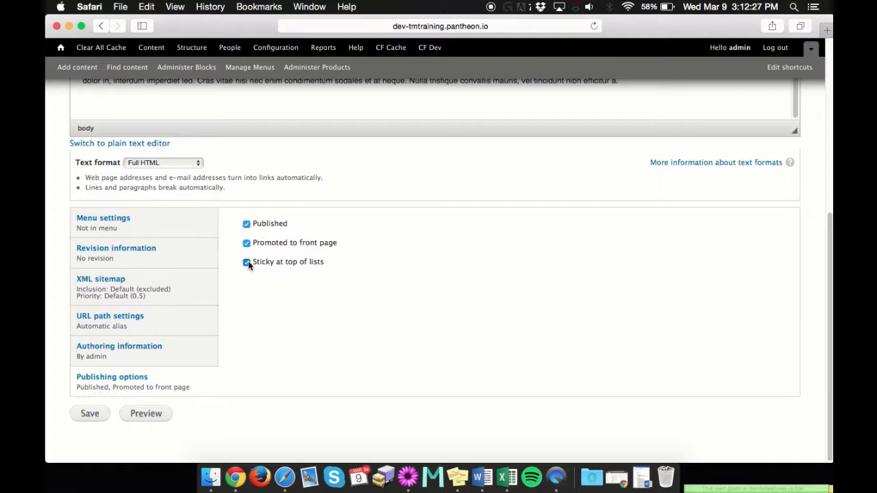
left_click(247, 243)
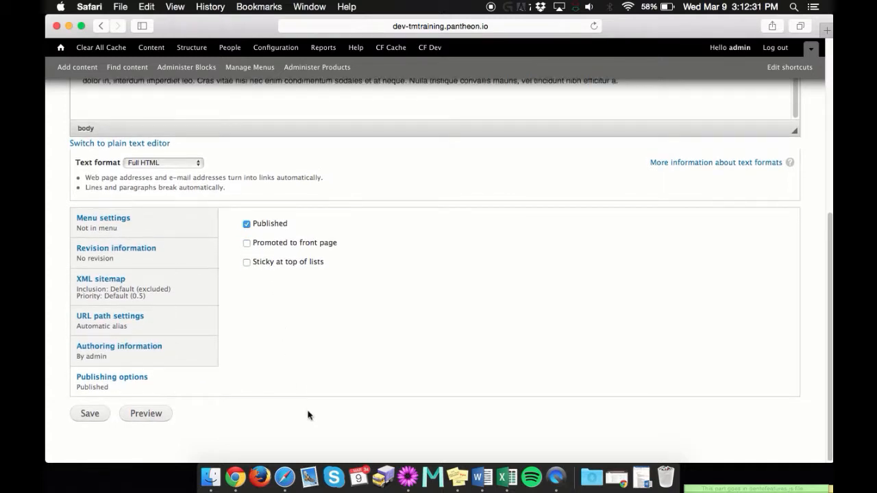
scroll(293, 393, "up", 5)
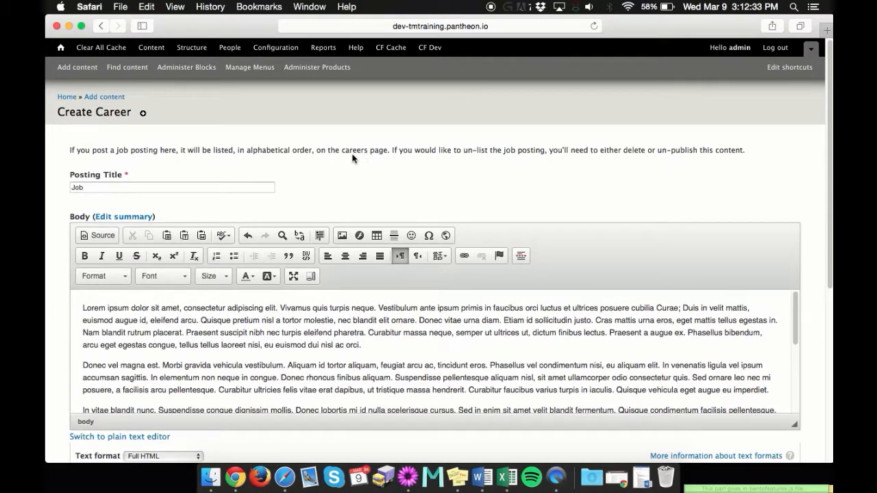
scroll(188, 187, "down", 3)
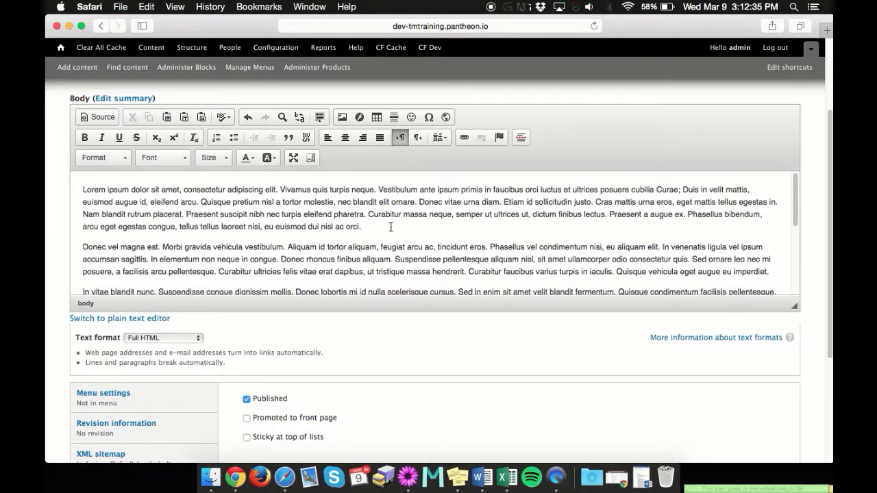
scroll(391, 226, "down", 3)
scroll(390, 226, "down", 5)
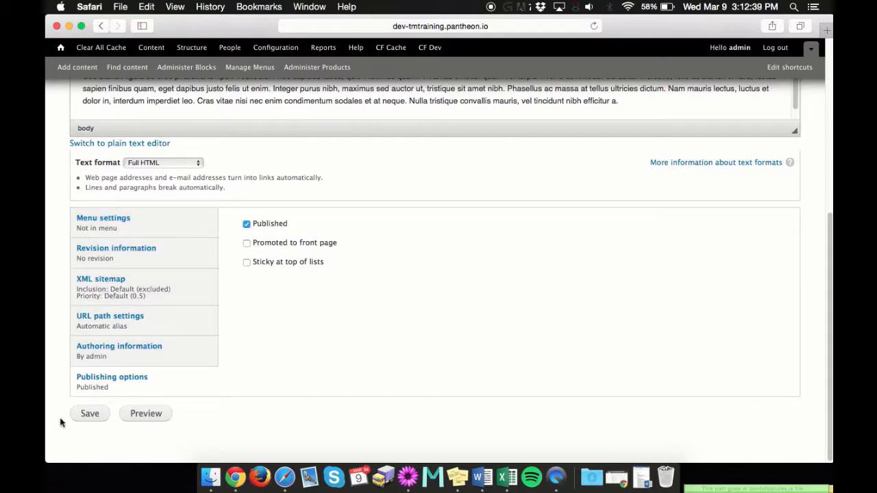
- Save the Job posting, review its page at /job, and close the creation message
left_click(87, 415)
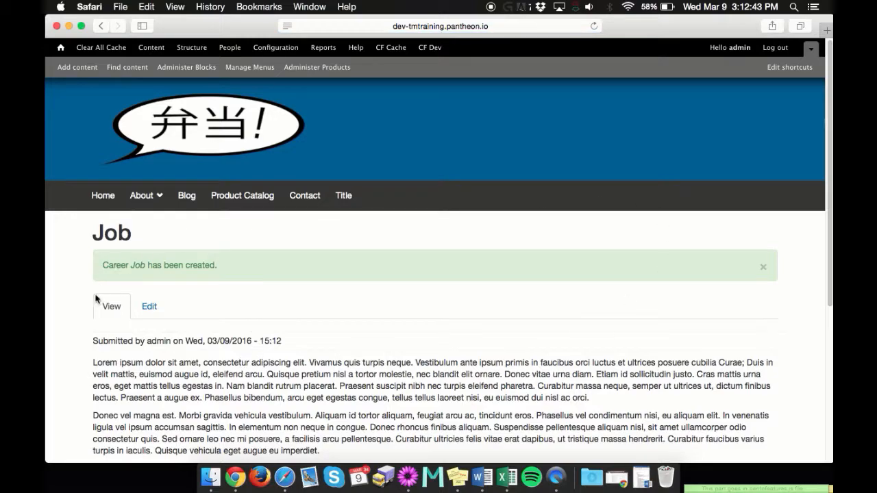
scroll(343, 279, "down", 5)
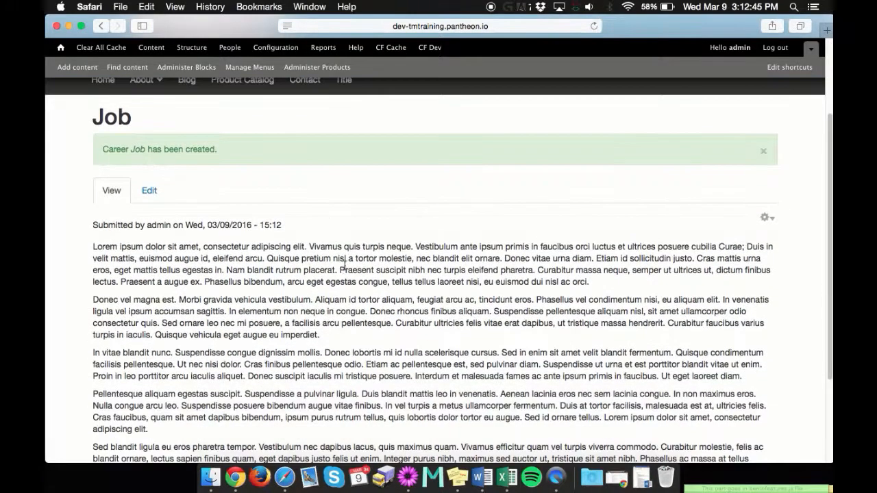
scroll(355, 223, "up", 3)
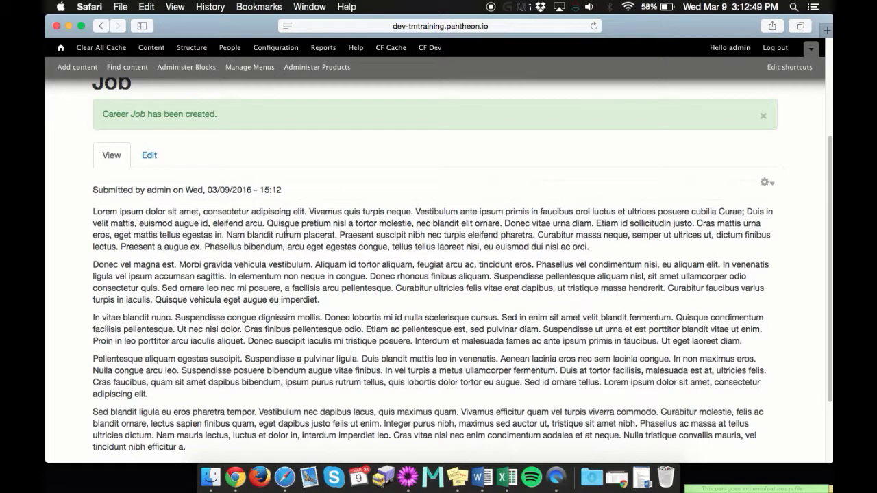
scroll(703, 137, "up", 1)
left_click(762, 149)
scroll(408, 181, "up", 3)
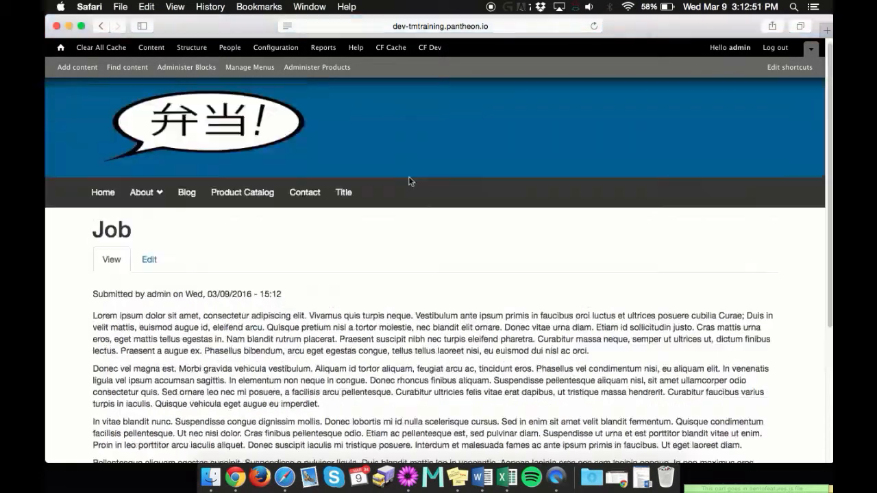
left_click(159, 194)
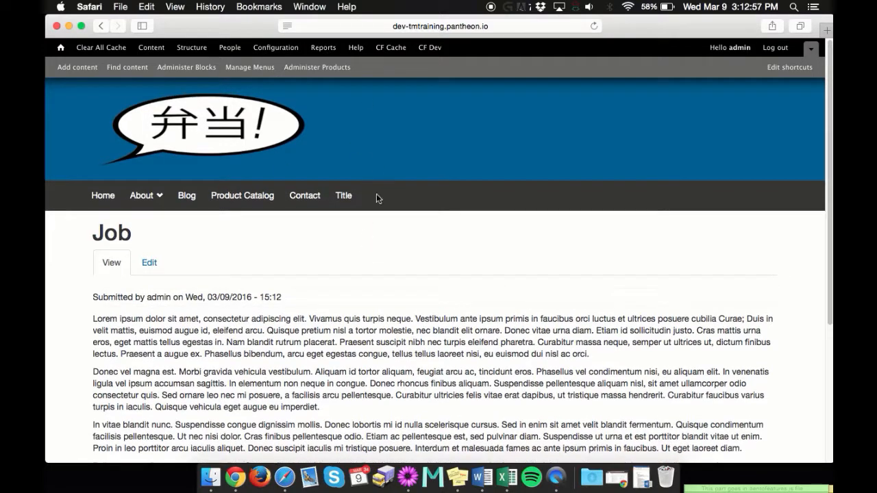
left_click(480, 28)
- Change the address from /job to /careers and check the Job link under the intro text
left_click(437, 28)
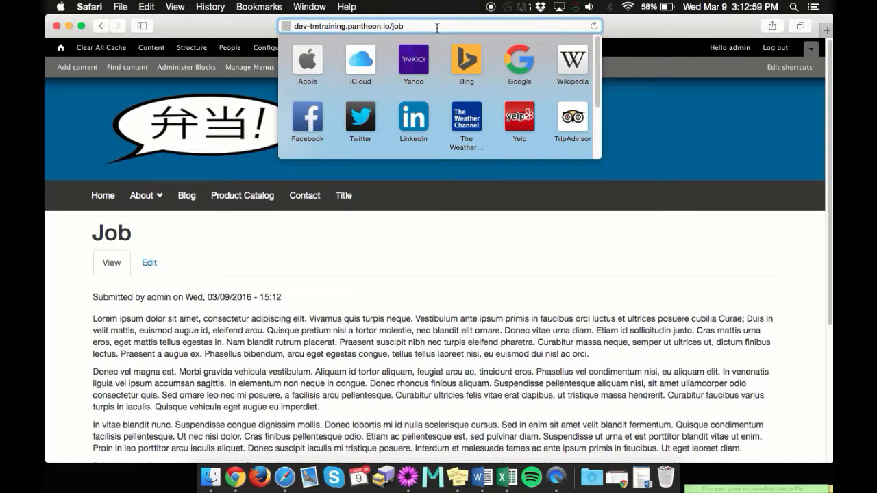
key("BackSpace")
key("BackSpace")
key("BackSpace")
type("careers")
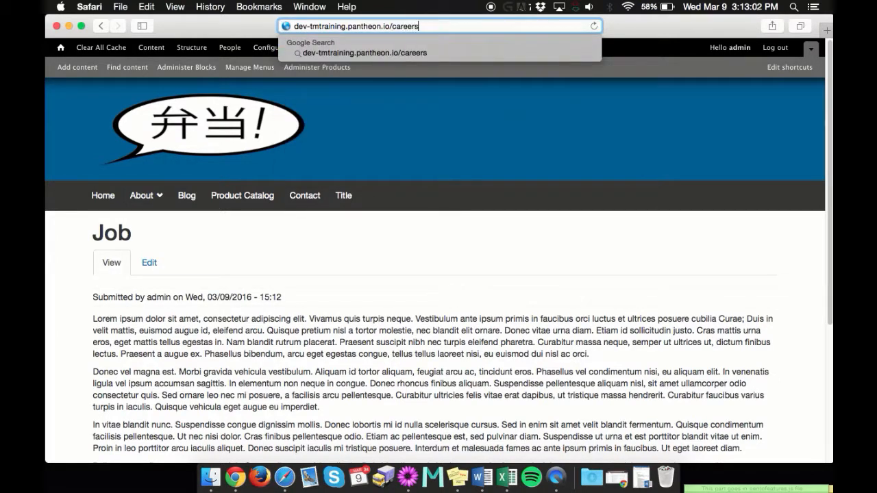
key("Return")
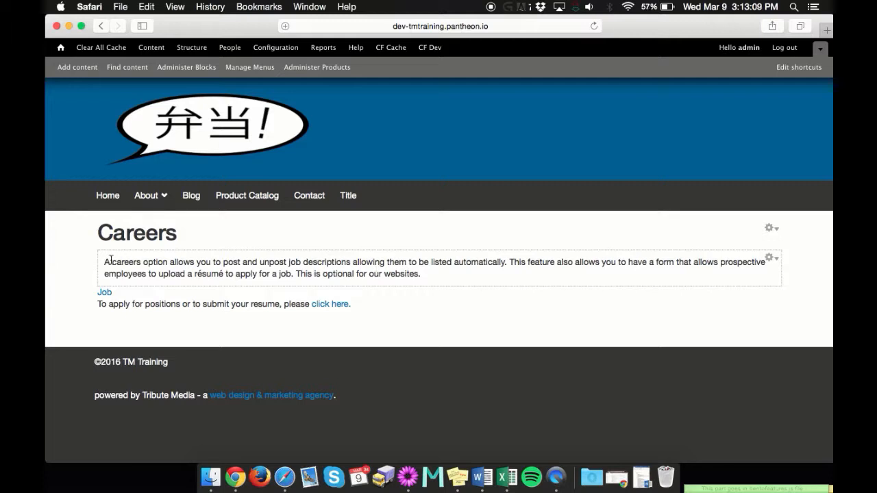
left_click_drag(104, 262, 446, 278)
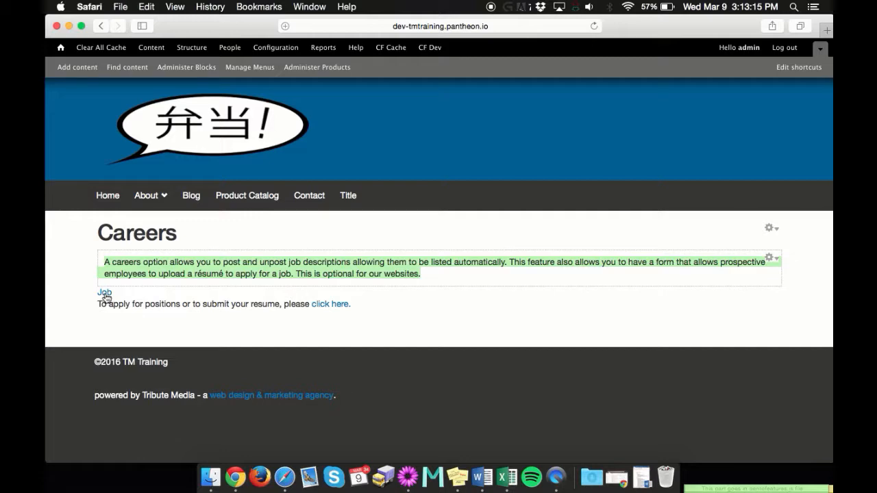
left_click(180, 324)
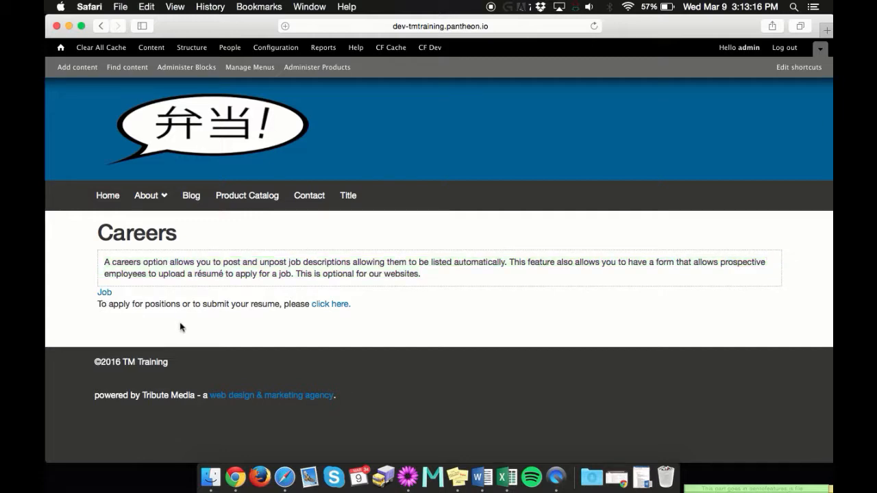
- Open Job from the Careers list, go back, and open it again to review its lorem-ipsum body
left_click(105, 293)
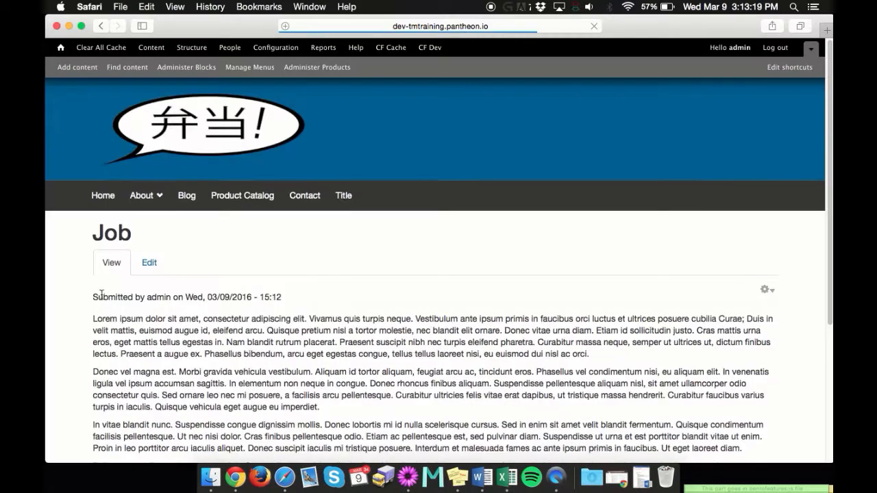
scroll(419, 267, "down", 10)
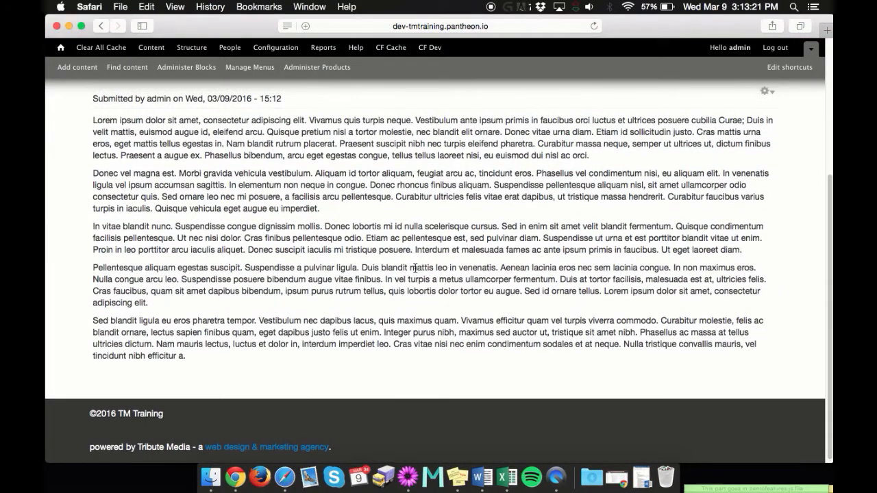
scroll(415, 271, "up", 10)
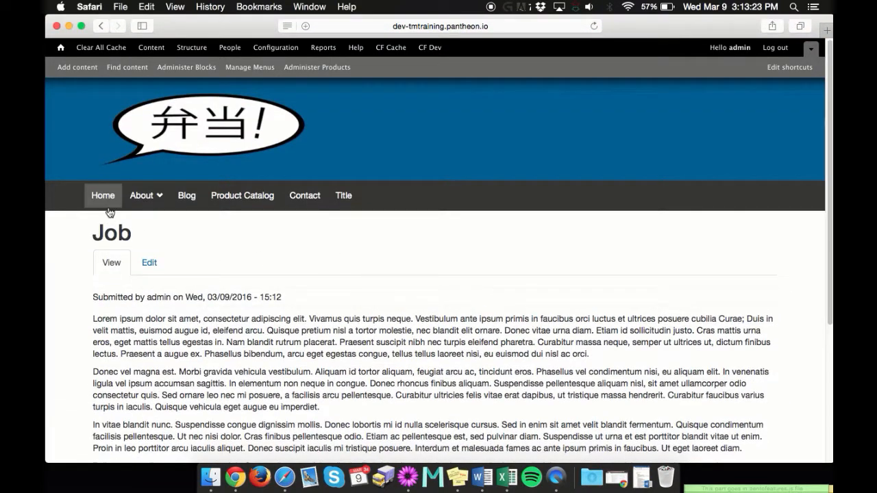
scroll(394, 261, "down", 2)
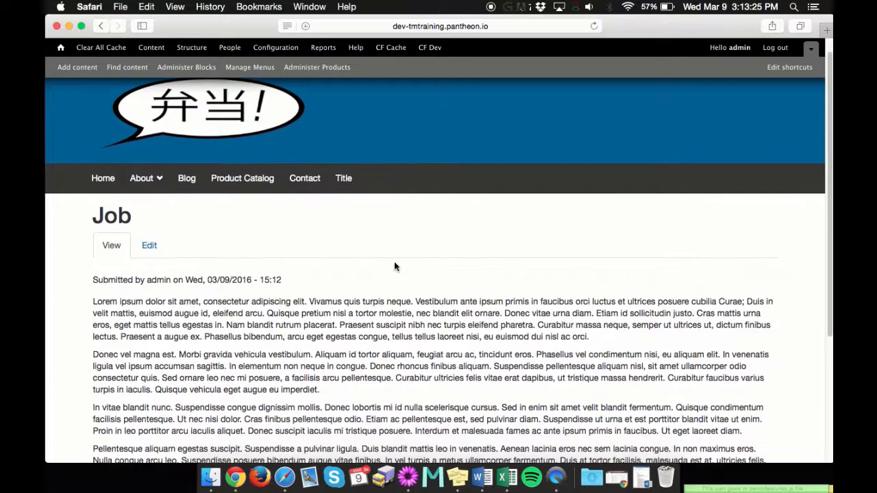
scroll(394, 261, "up", 2)
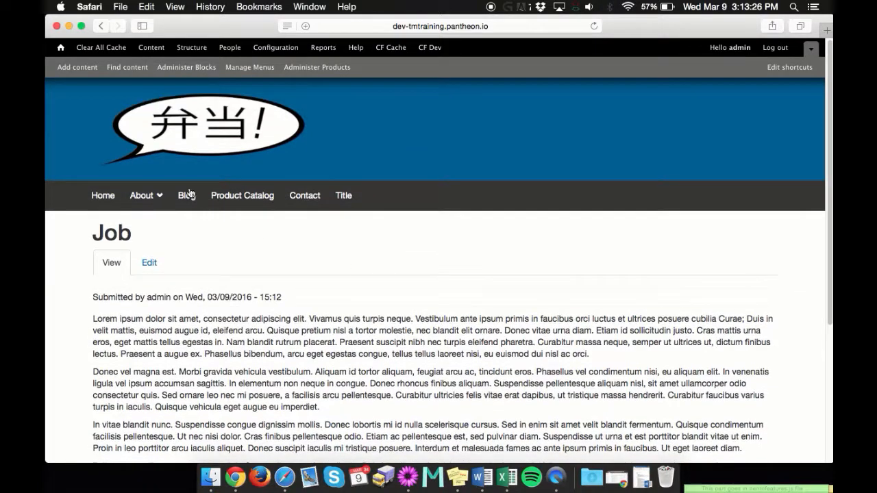
left_click(101, 26)
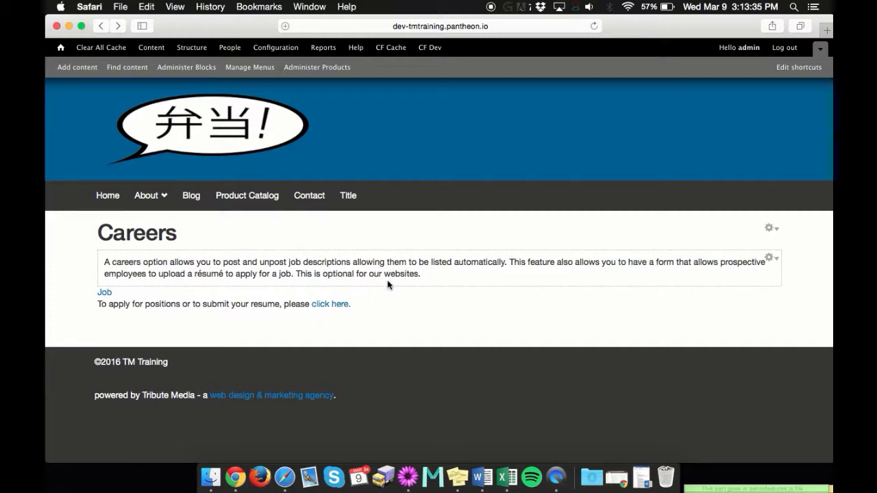
left_click(105, 293)
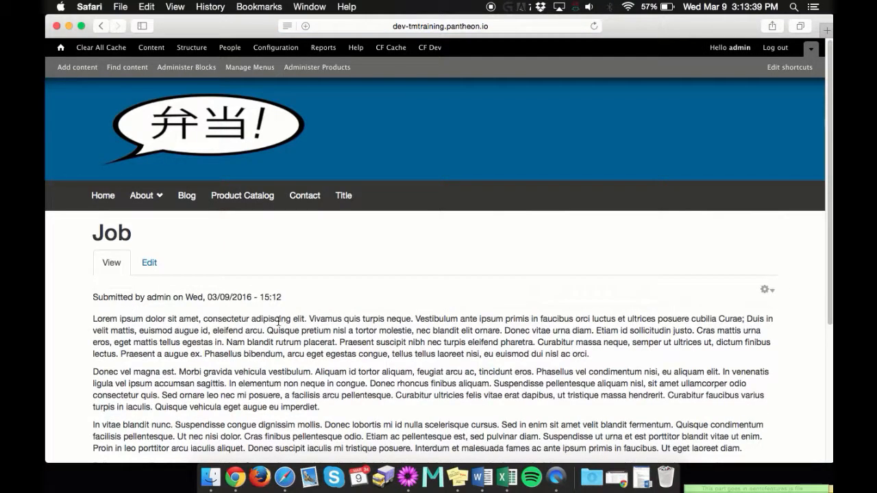
scroll(171, 248, "down", 2)
- Re-save the Job career posting from its edit form without changes
left_click(149, 218)
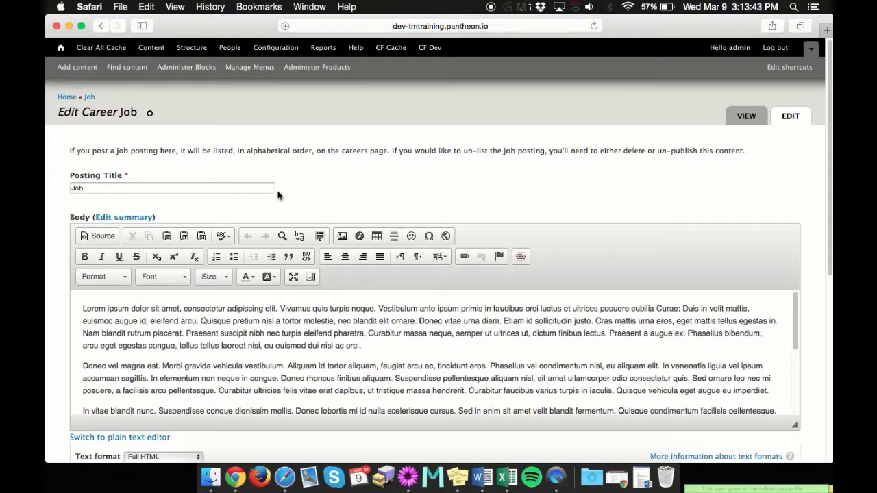
scroll(368, 324, "down", 1)
scroll(368, 324, "down", 6)
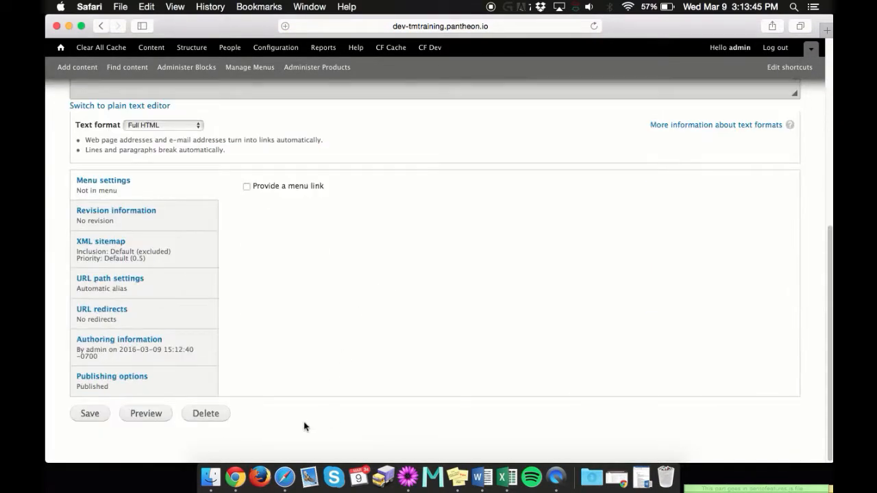
left_click(85, 414)
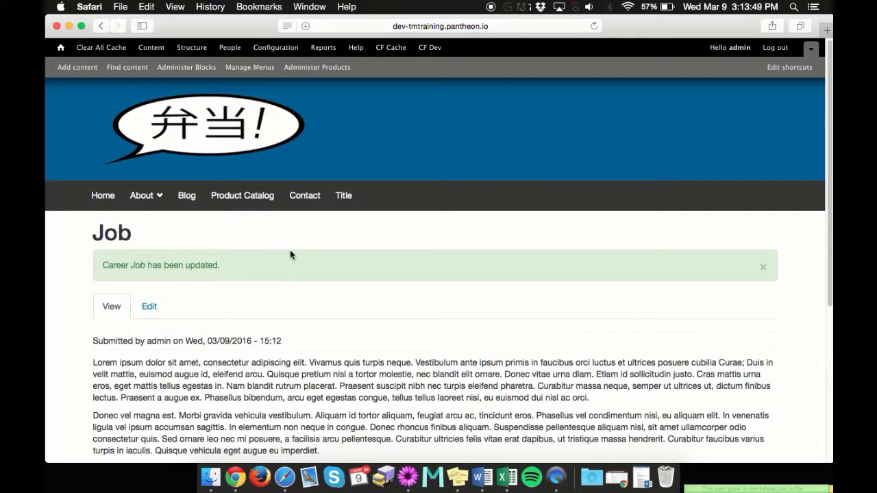
- Go to /careers and follow the Job link in the listing
left_click(498, 28)
left_click(473, 26)
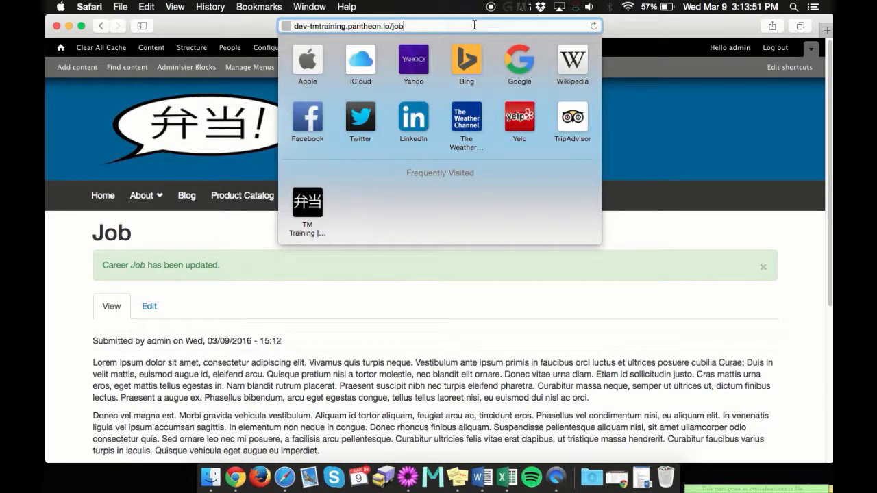
key("BackSpace")
key("BackSpace")
type("ca")
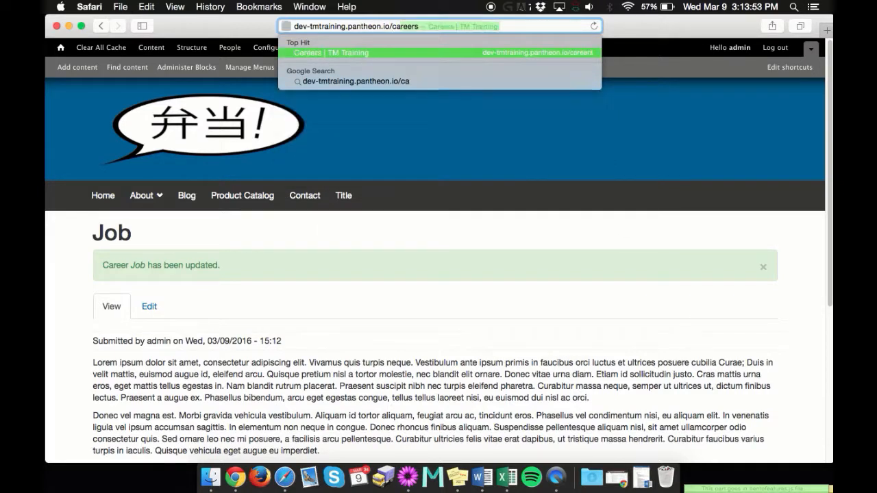
type("reers")
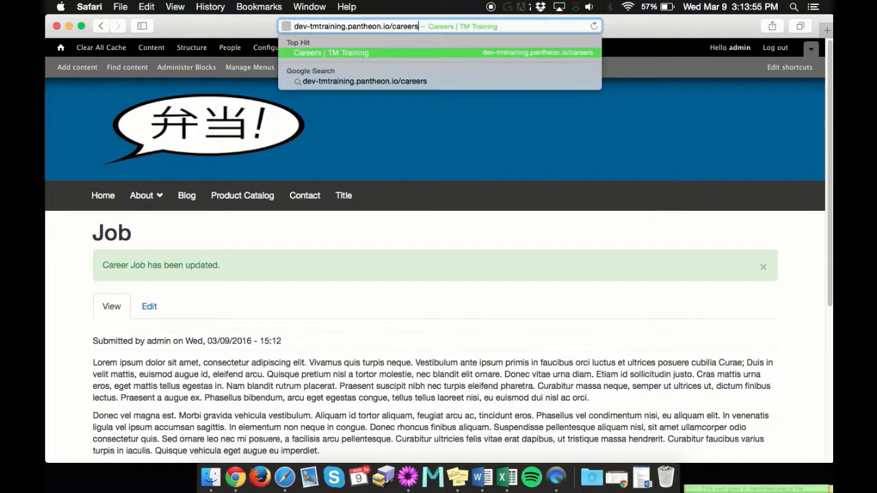
key("Return")
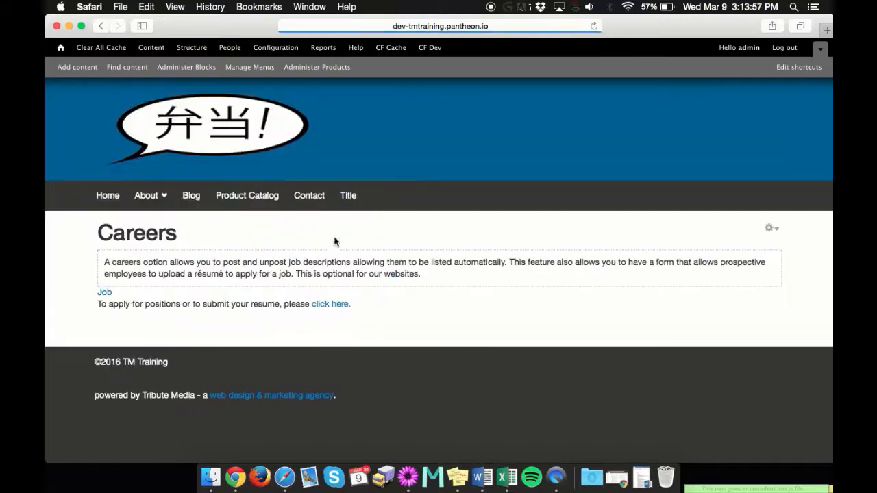
left_click(105, 295)
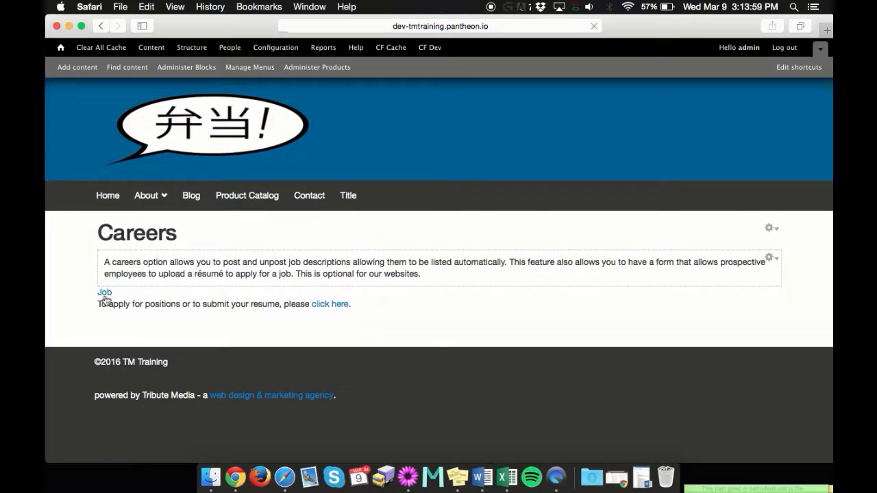